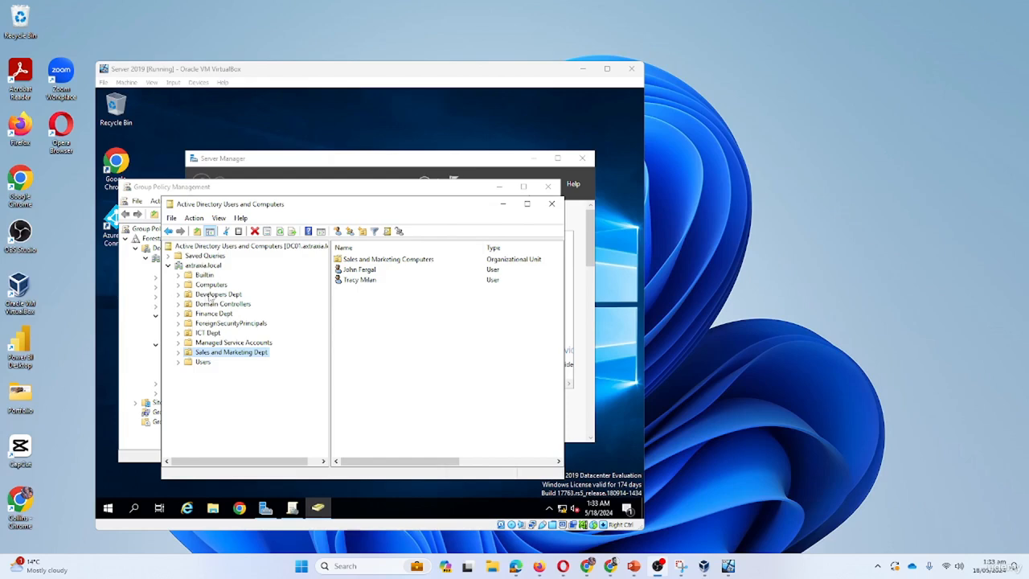
Step: Examine the contents of the Computers container and the Sales and Marketing Computers unit under Sales and Marketing Dept
left_click(211, 285)
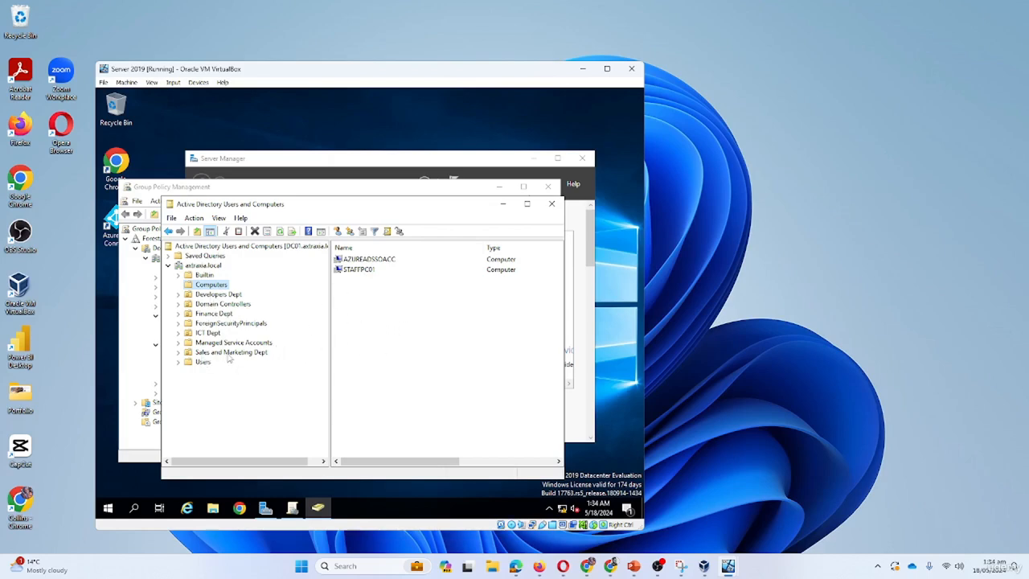
left_click(178, 353)
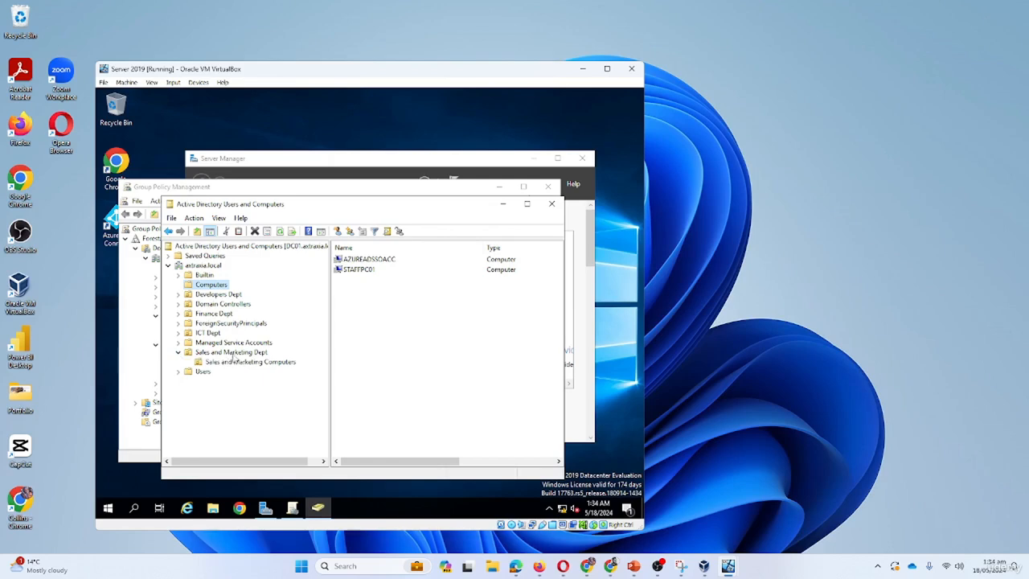
right_click(233, 354)
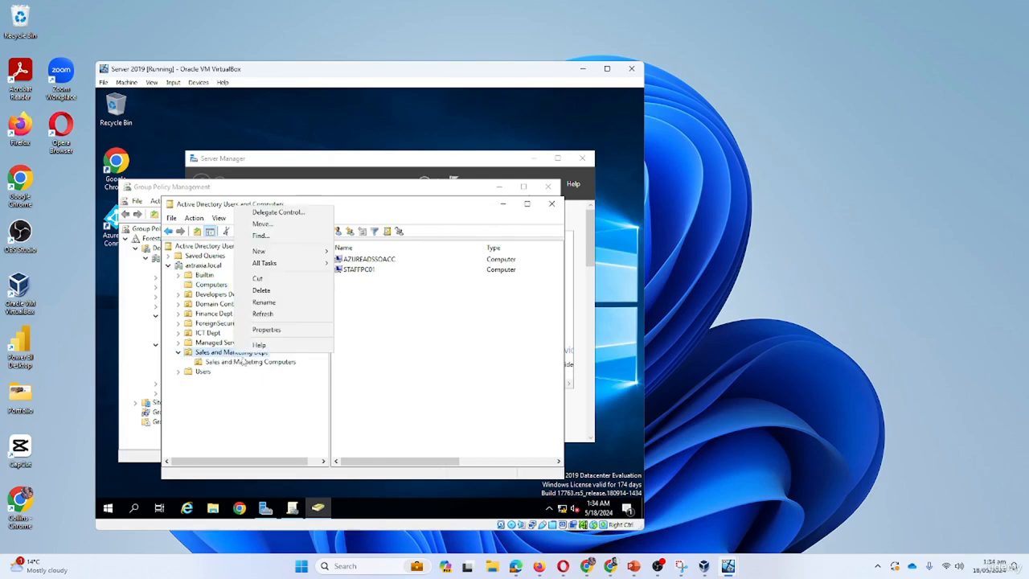
mouse_move(279, 252)
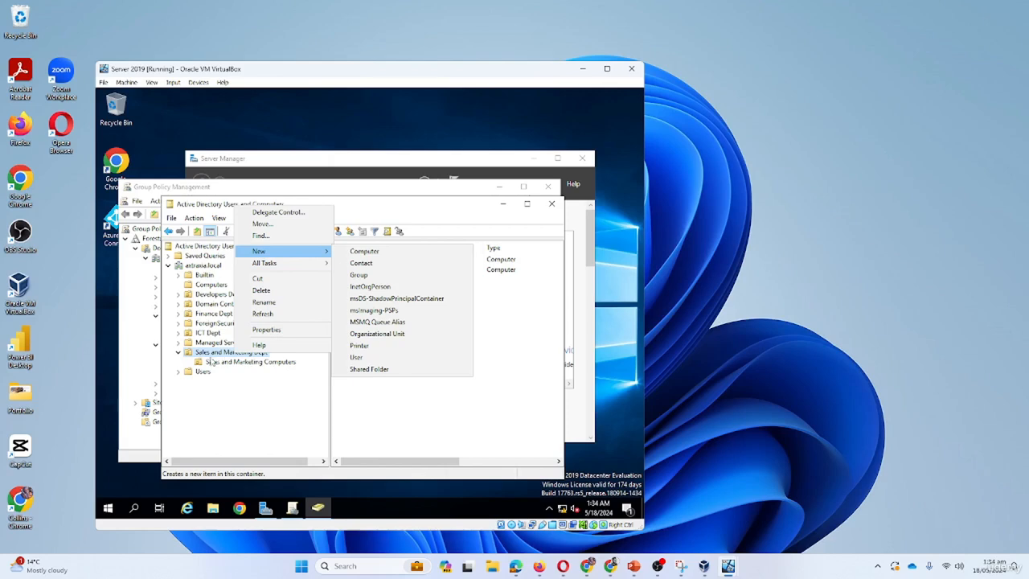
left_click(261, 363)
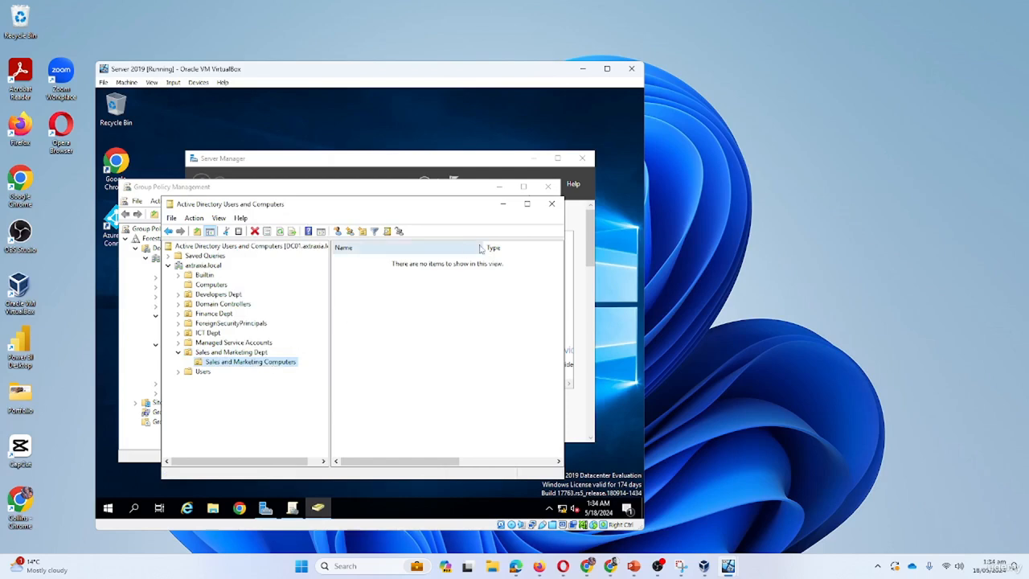
Step: In File Explorer, create a folder named CompanySoftware on Local Disk (C:)
left_click(221, 514)
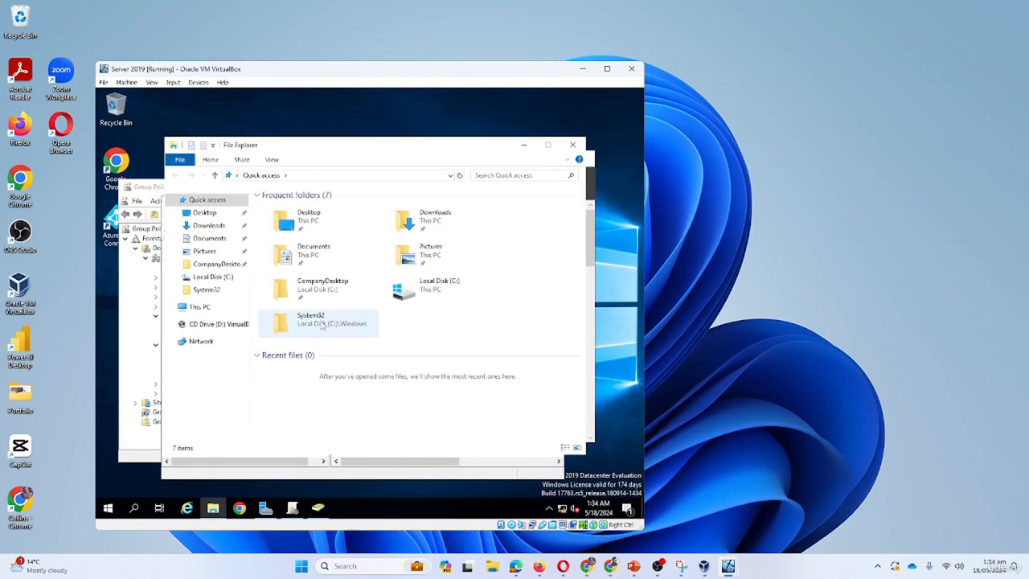
left_click(200, 307)
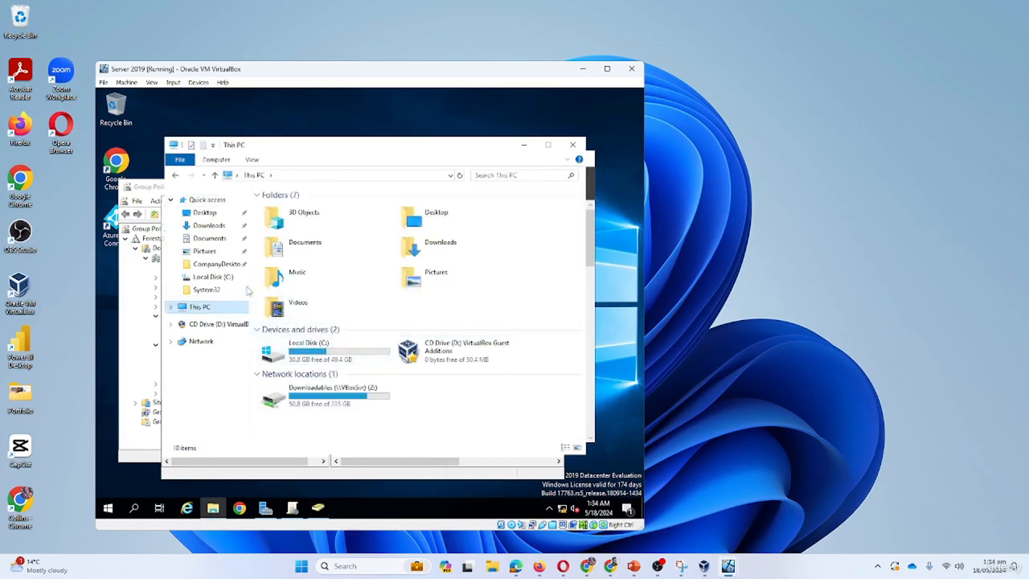
left_click(321, 360)
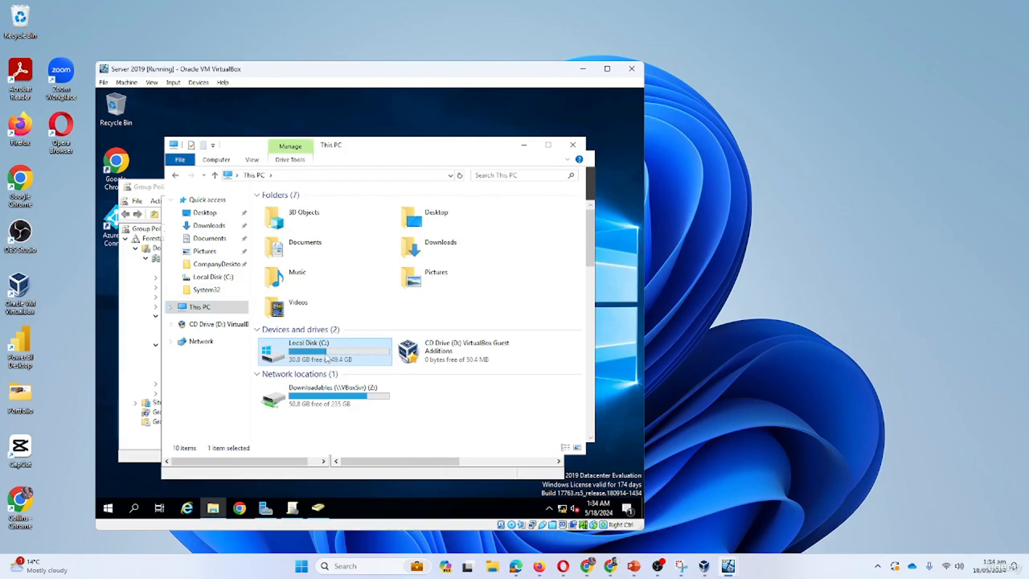
double_click(326, 359)
right_click(300, 285)
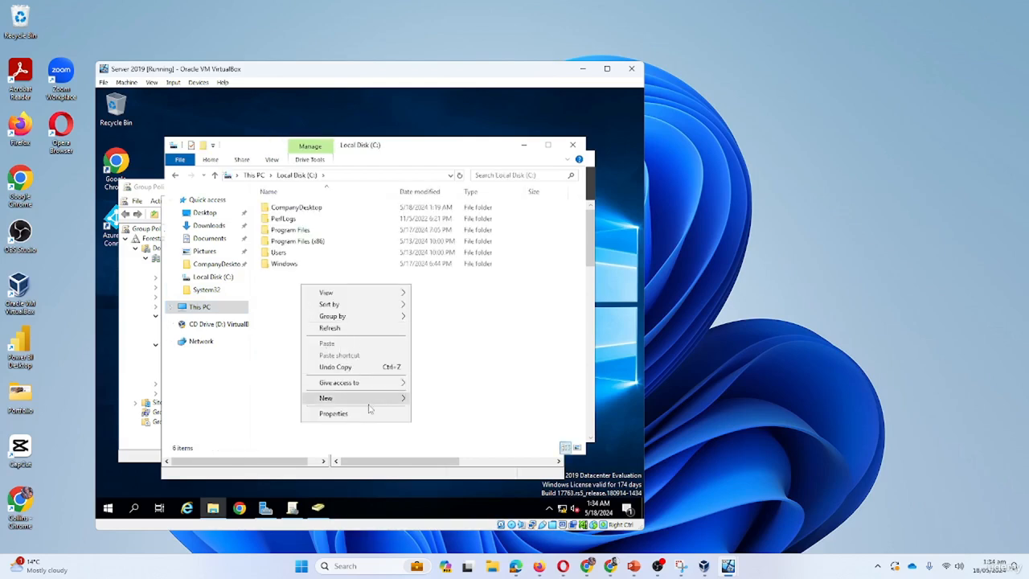
mouse_move(381, 398)
left_click(440, 399)
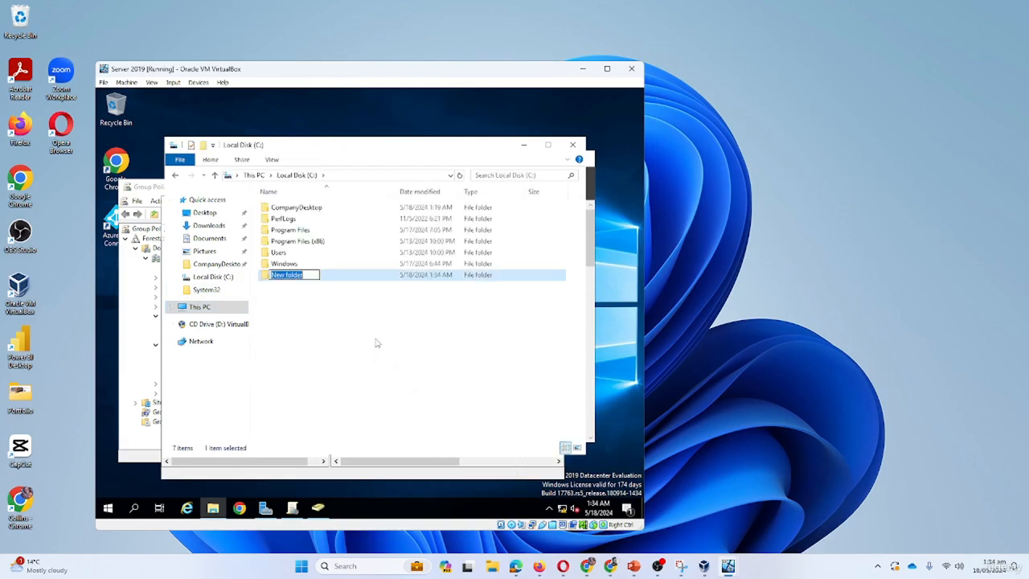
type("Company Software")
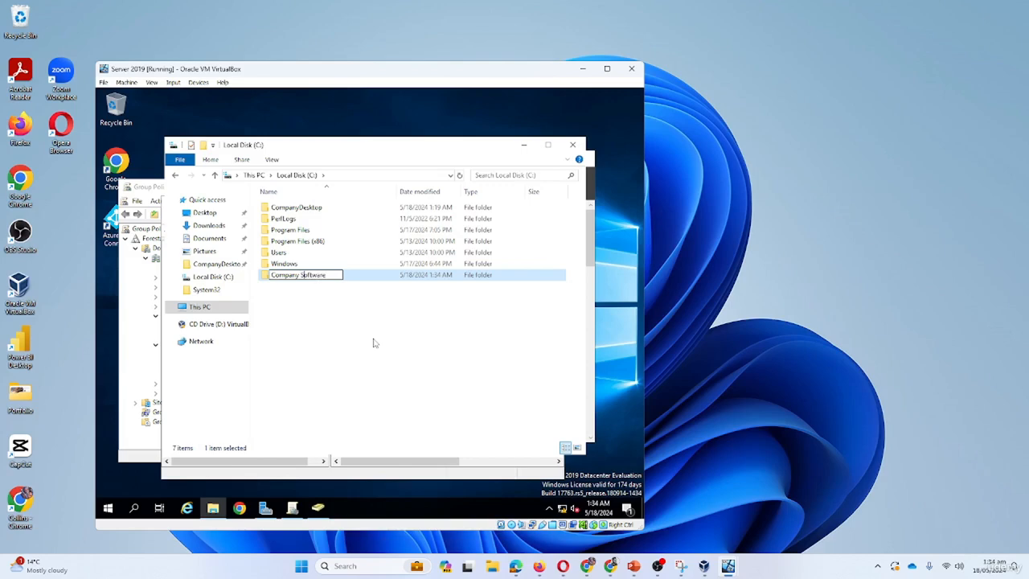
key("Left")
key("BackSpace")
key("Return")
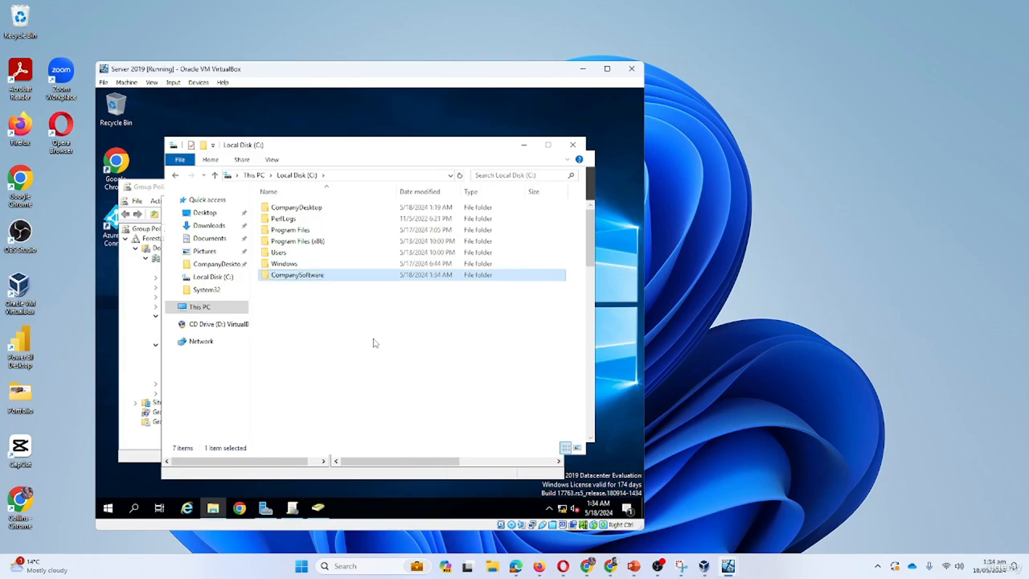
Step: Share the CompanySoftware folder through Advanced Sharing with Read permission for Everyone
right_click(302, 278)
left_click(331, 456)
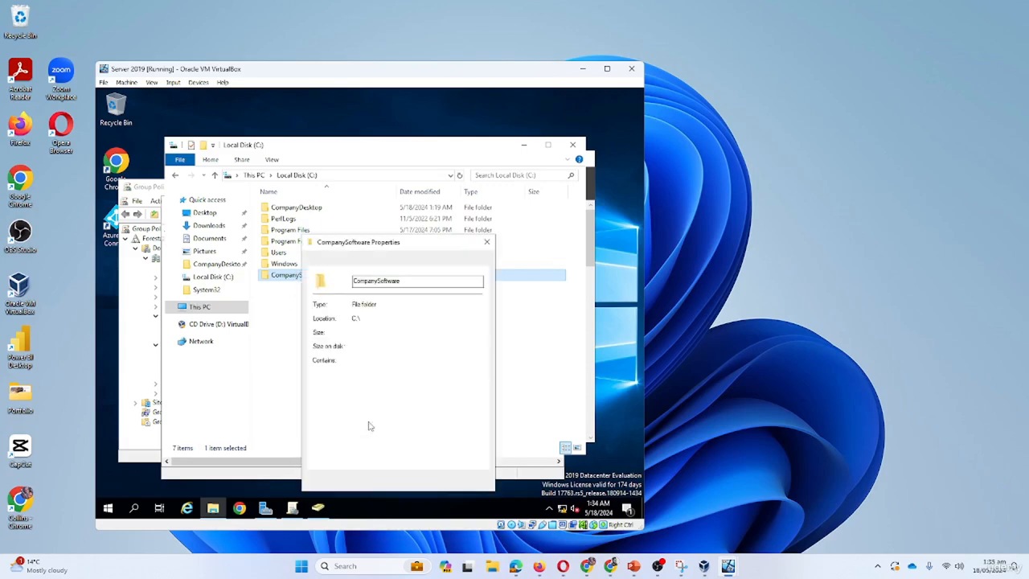
left_click(345, 261)
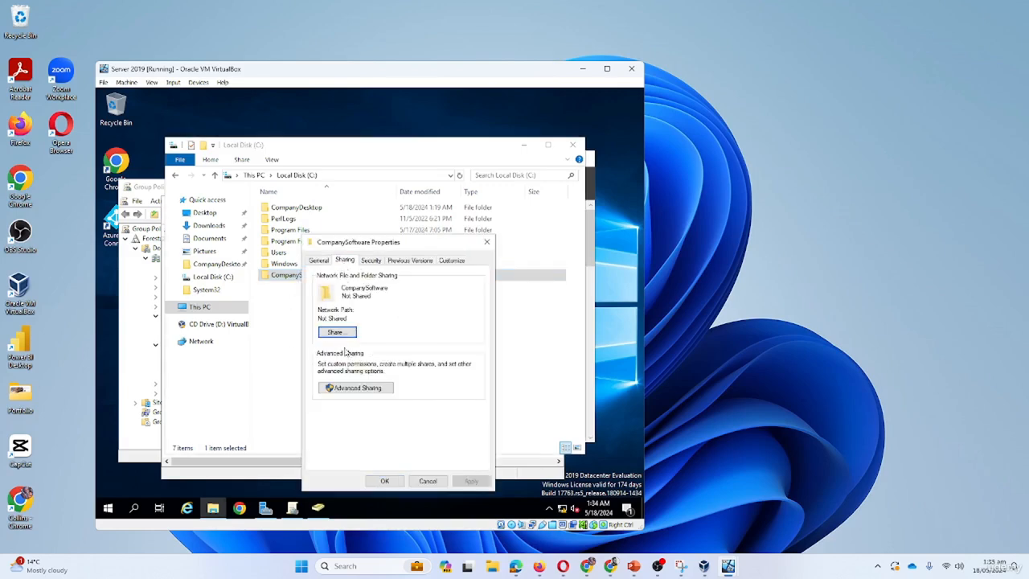
left_click(359, 389)
left_click(317, 279)
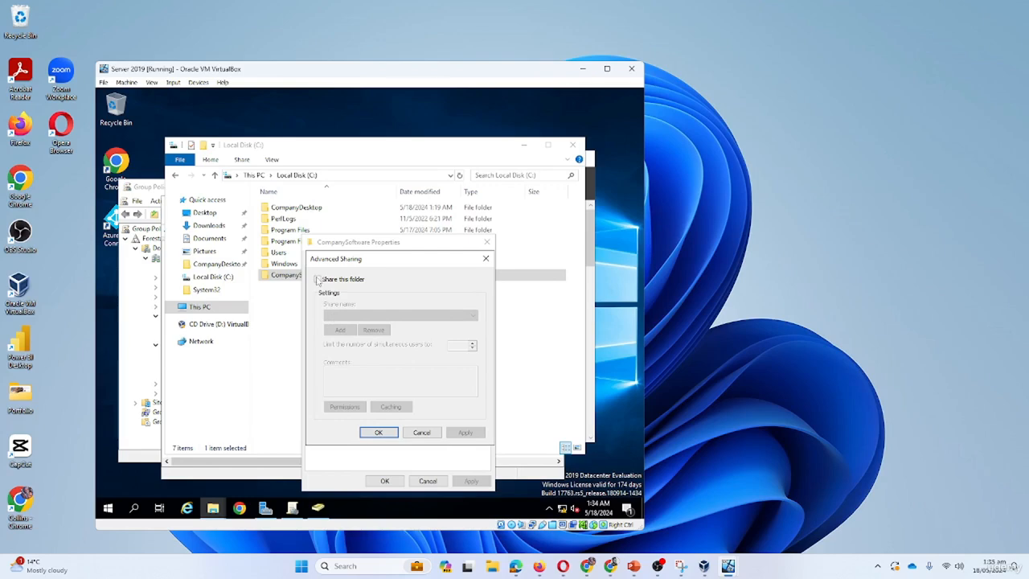
left_click(345, 407)
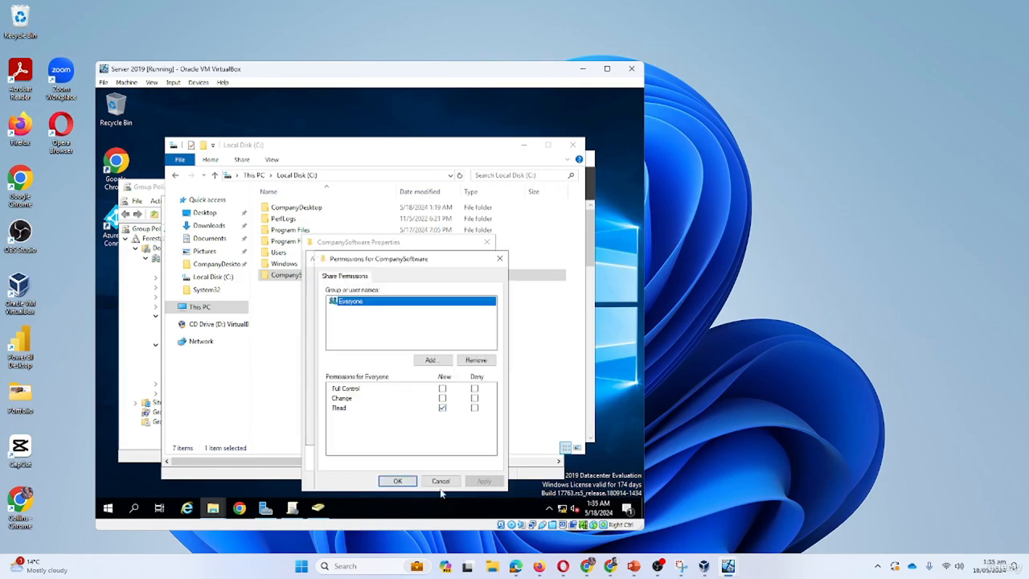
left_click(397, 481)
left_click(378, 432)
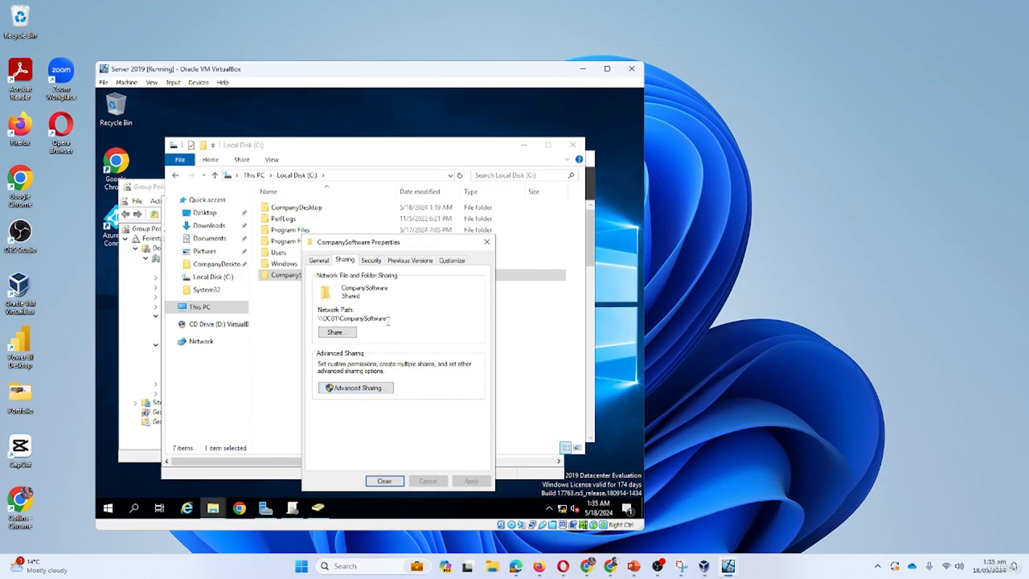
left_click_drag(389, 318, 318, 318)
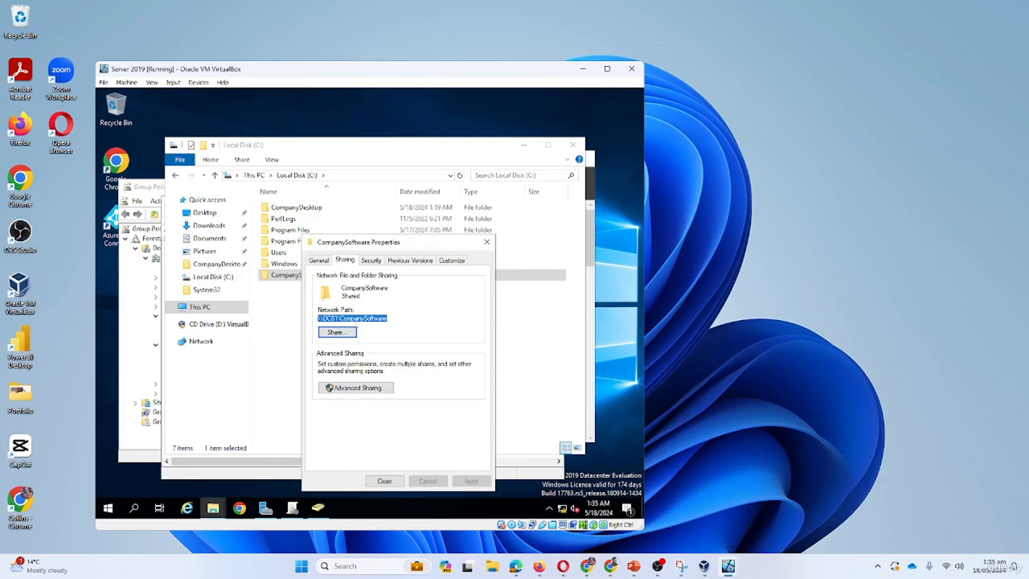
left_click(384, 480)
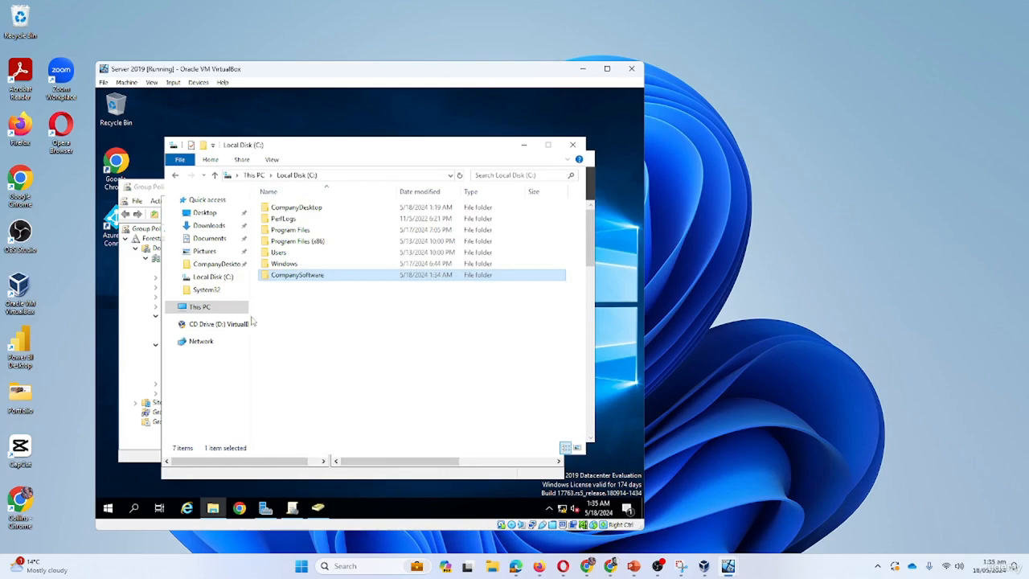
Step: Pin CompanySoftware to Quick access and copy ZoomInstallerFull from the Downloadables (Z:) network drive into it
right_click(299, 277)
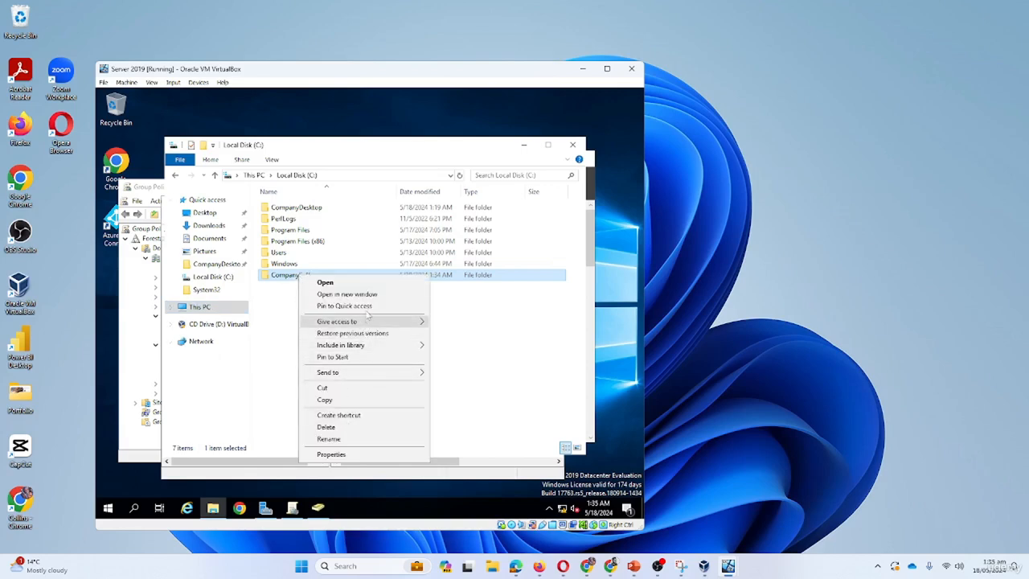
left_click(362, 305)
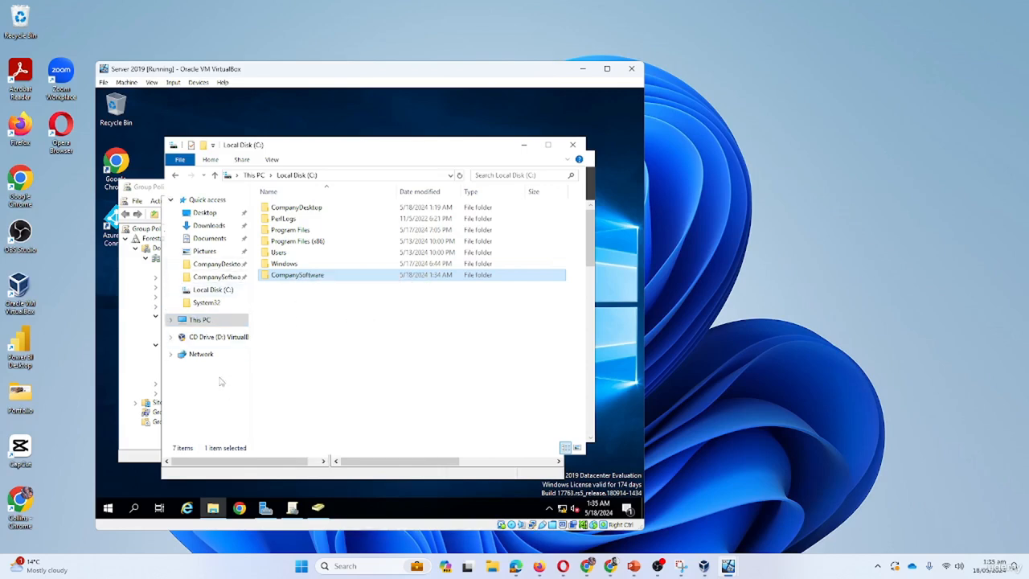
left_click(203, 320)
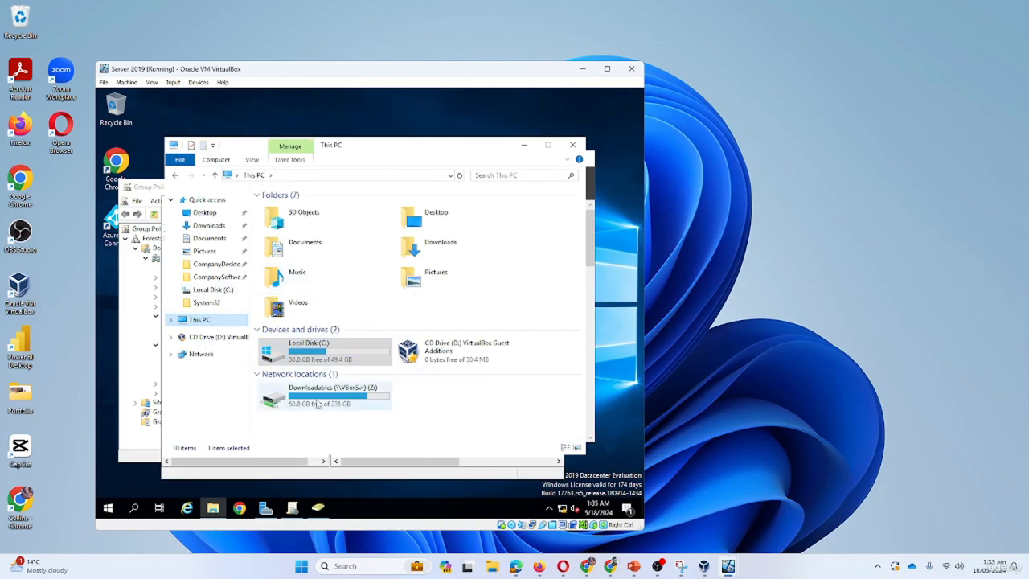
double_click(317, 404)
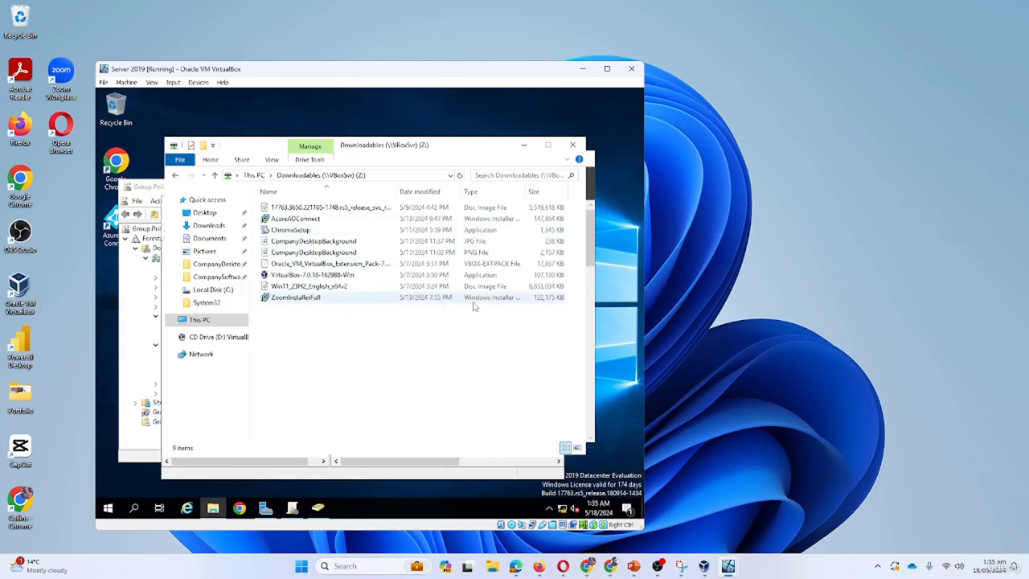
right_click(300, 299)
left_click(332, 421)
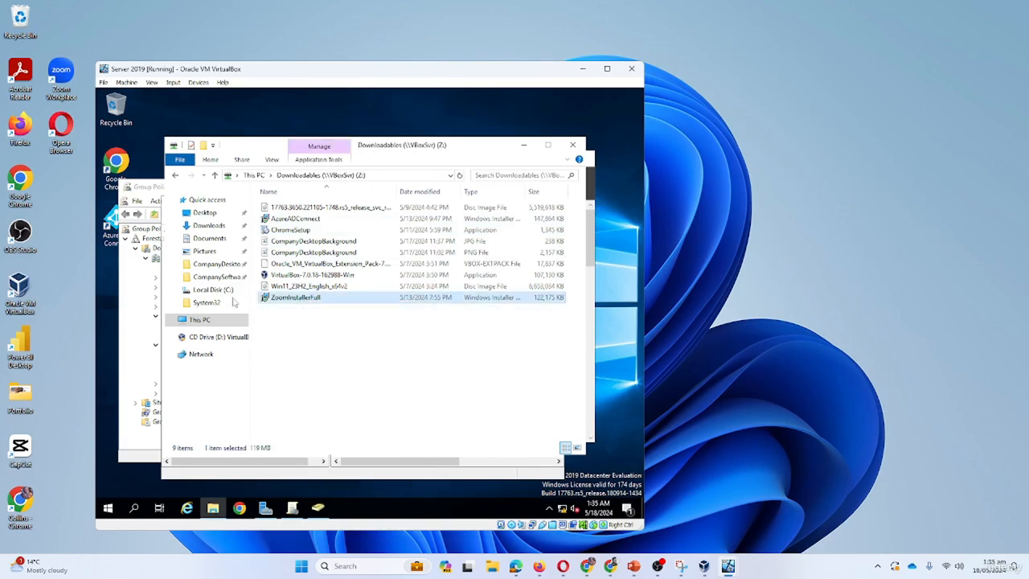
right_click(217, 281)
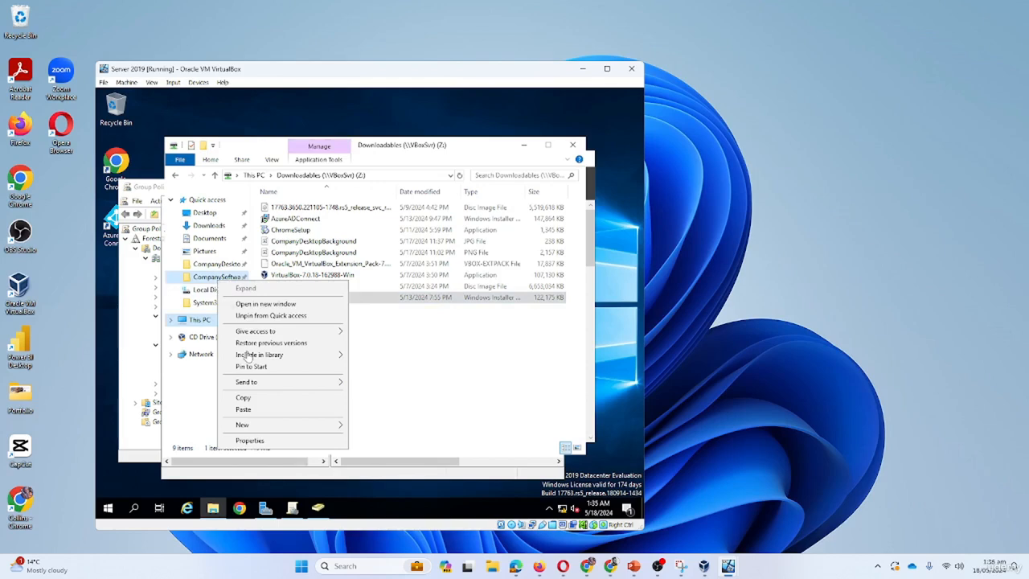
left_click(258, 409)
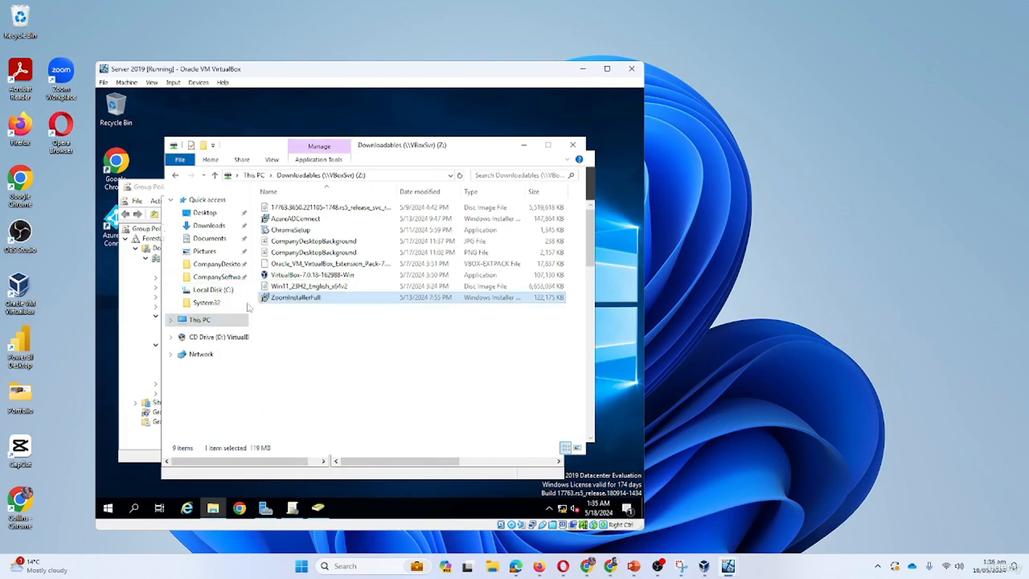
left_click(220, 279)
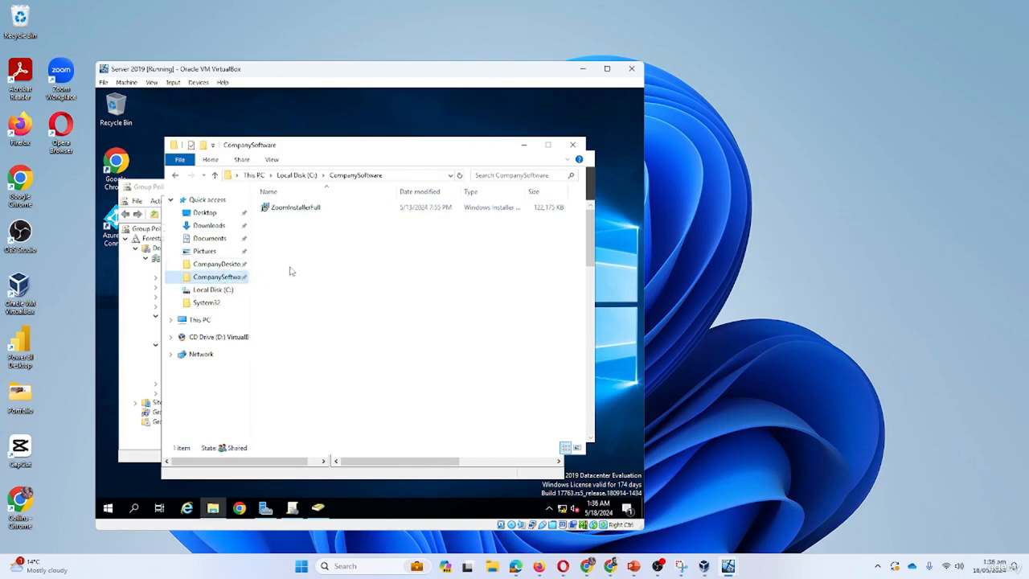
Step: Copy the network path of the CompanySoftware share from its sharing properties and close the File Explorer window
right_click(222, 279)
left_click(257, 438)
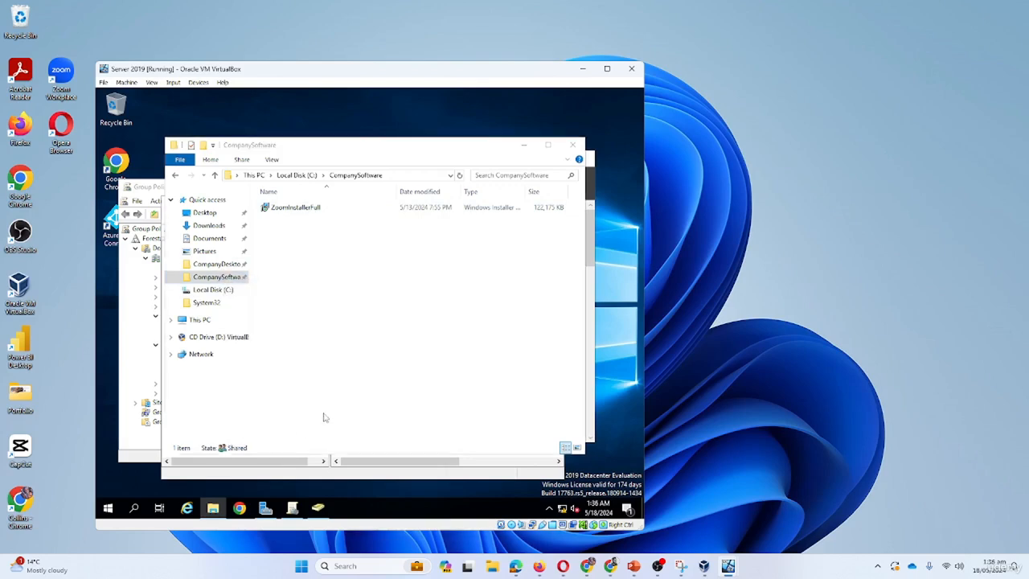
left_click(320, 261)
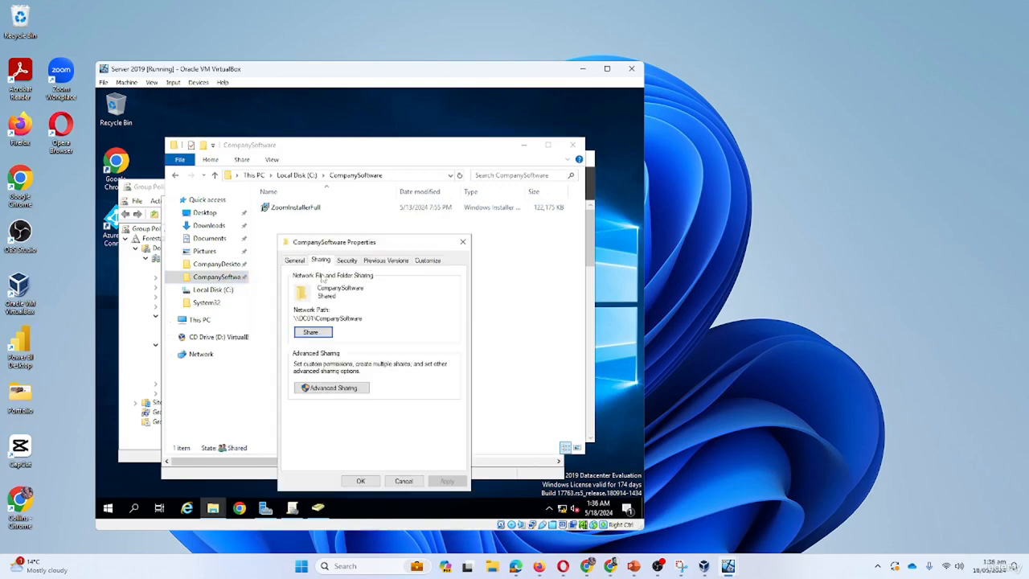
left_click_drag(369, 320, 293, 318)
key("ctrl+c")
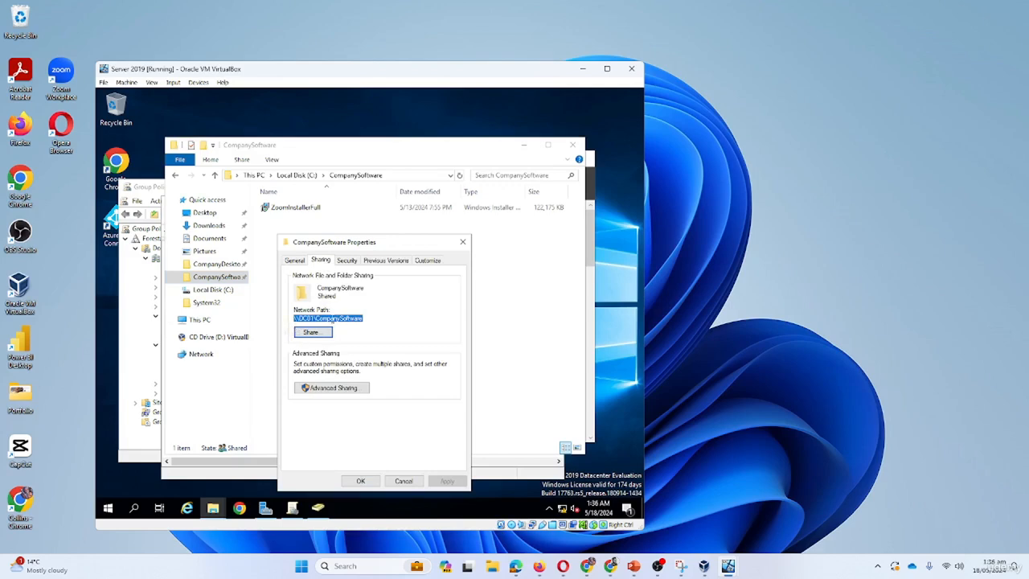
left_click(372, 480)
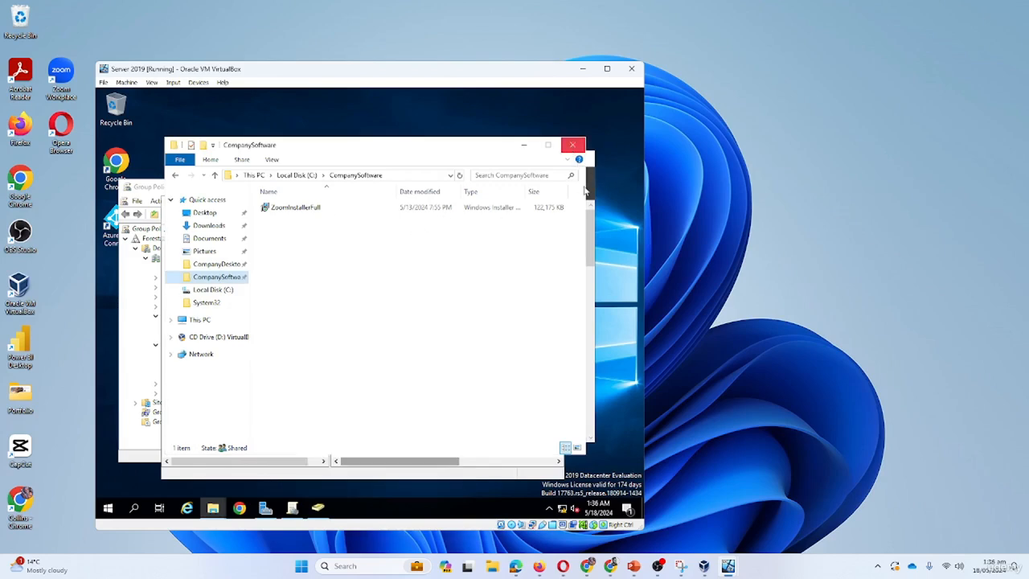
left_click(573, 145)
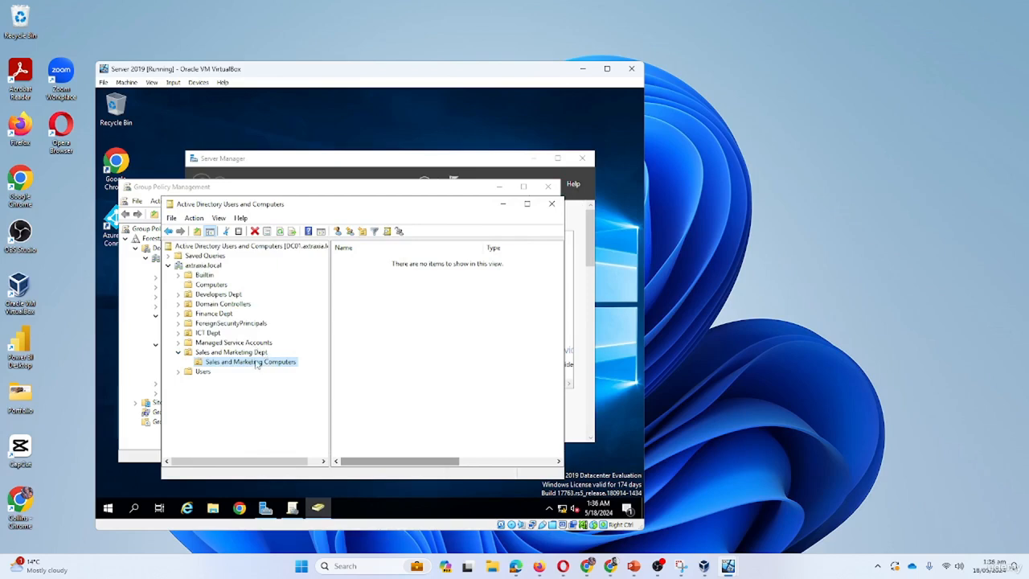
Step: In Active Directory Users and Computers, move STAFFPC01 from Computers into the Sales and Marketing Computers unit
left_click(223, 287)
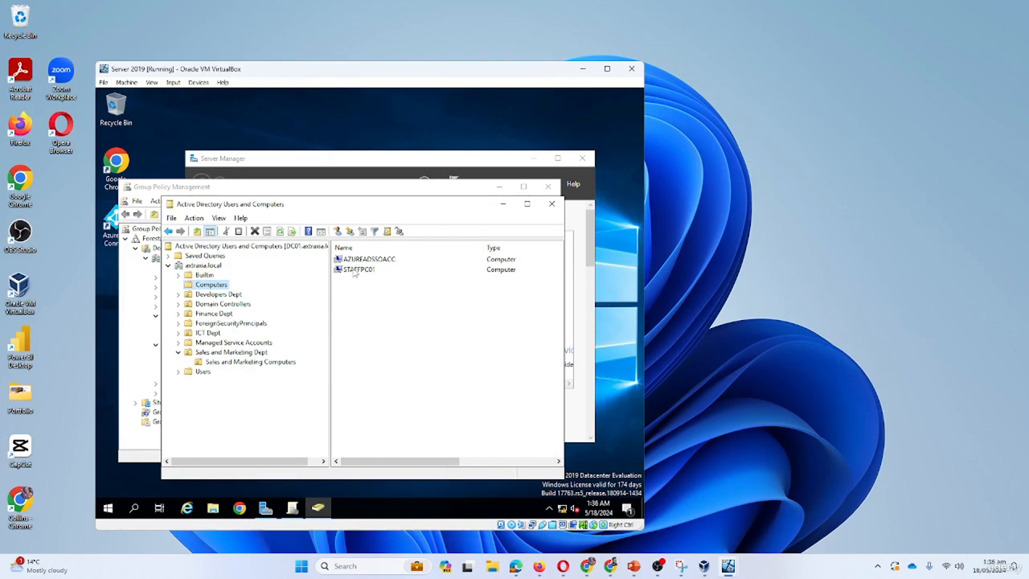
left_click_drag(354, 273, 252, 367)
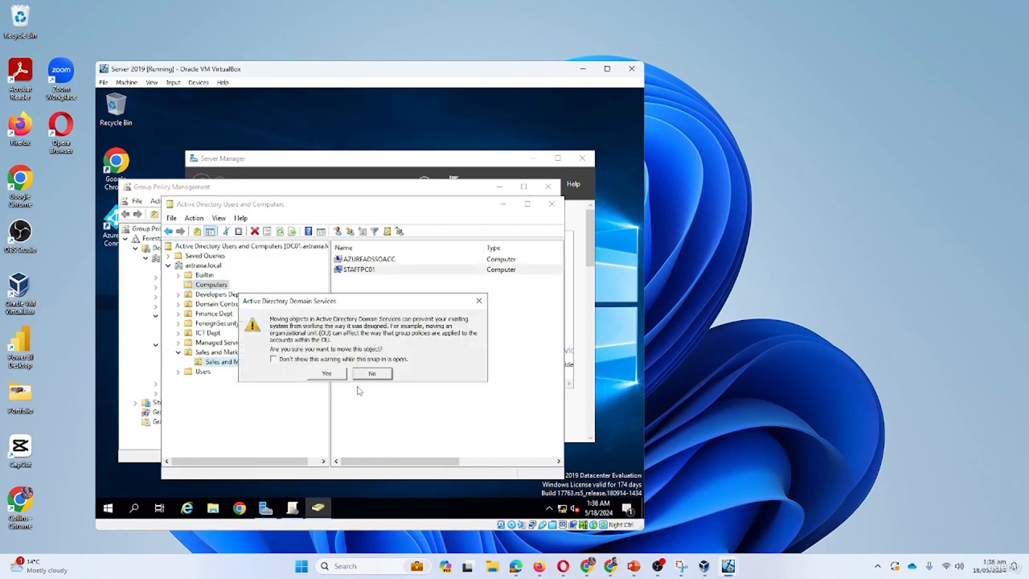
left_click(328, 376)
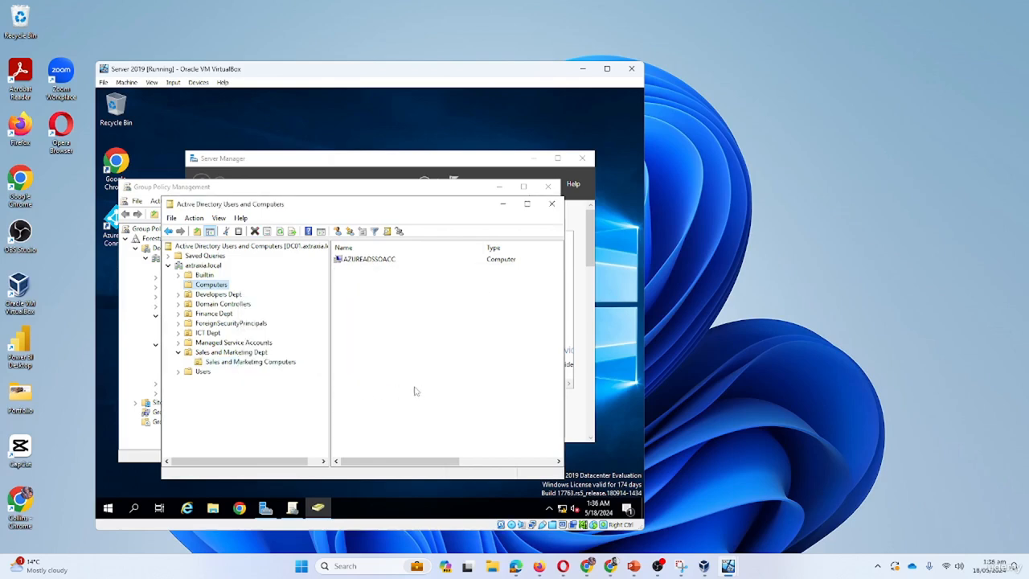
Step: Check the Sales and Marketing Computers unit, close Active Directory Users and Computers, and create a GPO named Zoom Software Deploy Domain Policy
left_click(271, 367)
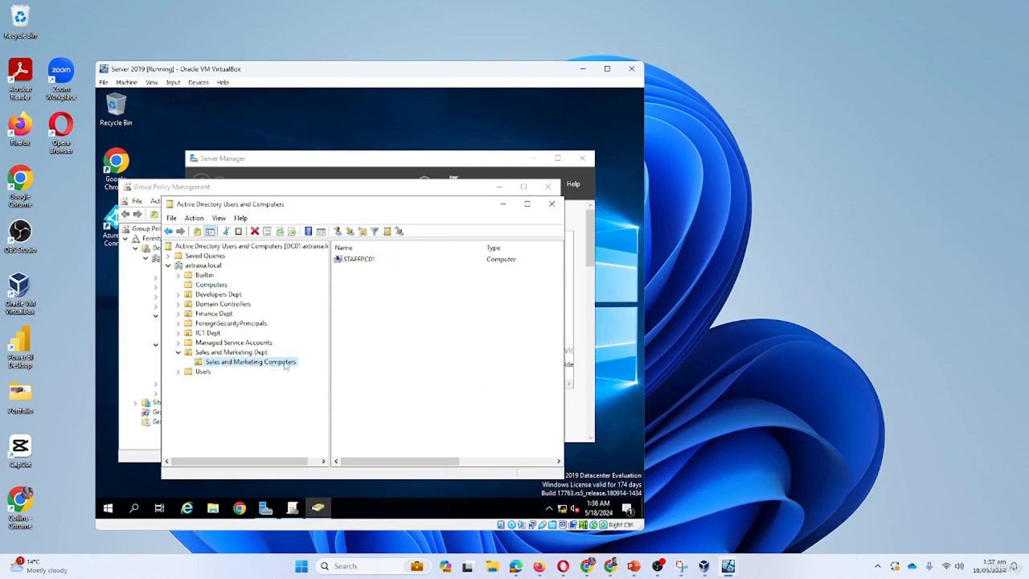
left_click(551, 203)
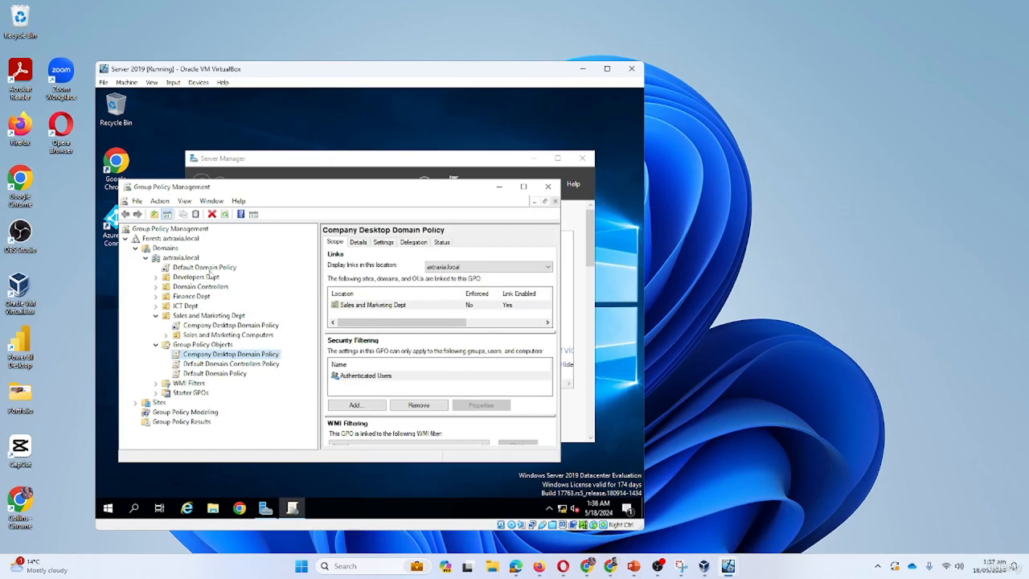
right_click(228, 347)
left_click(345, 348)
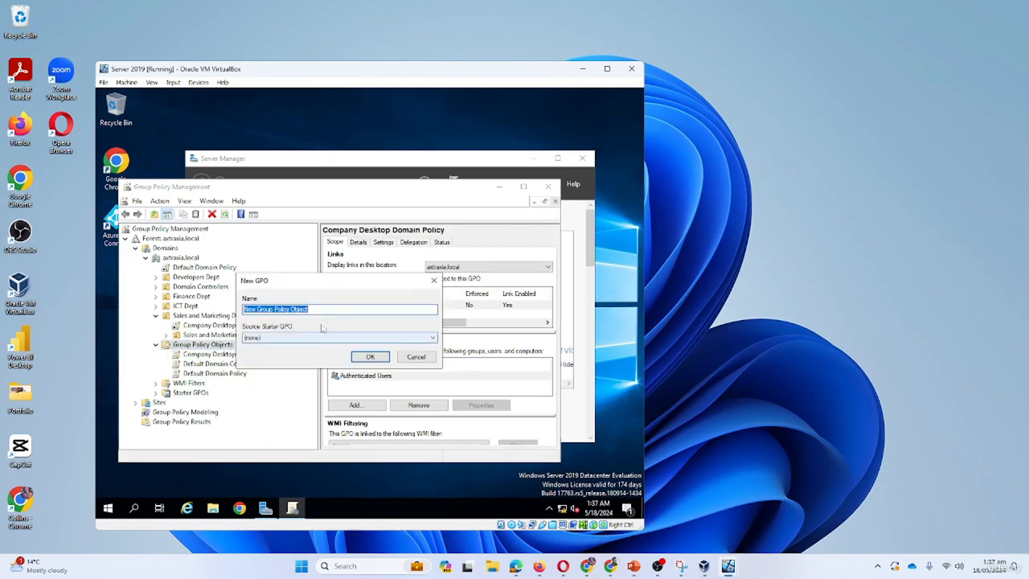
type("7")
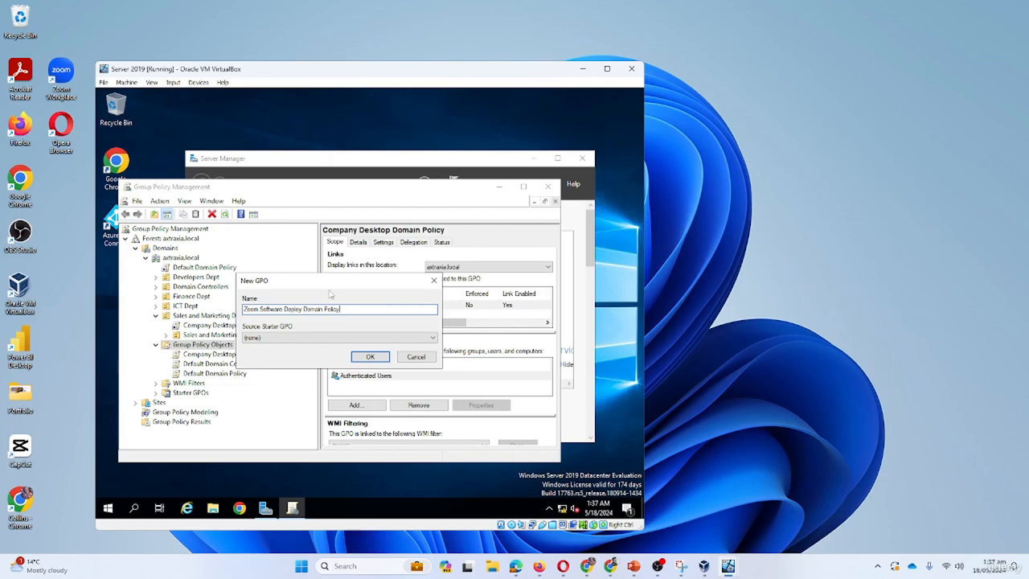
left_click(372, 358)
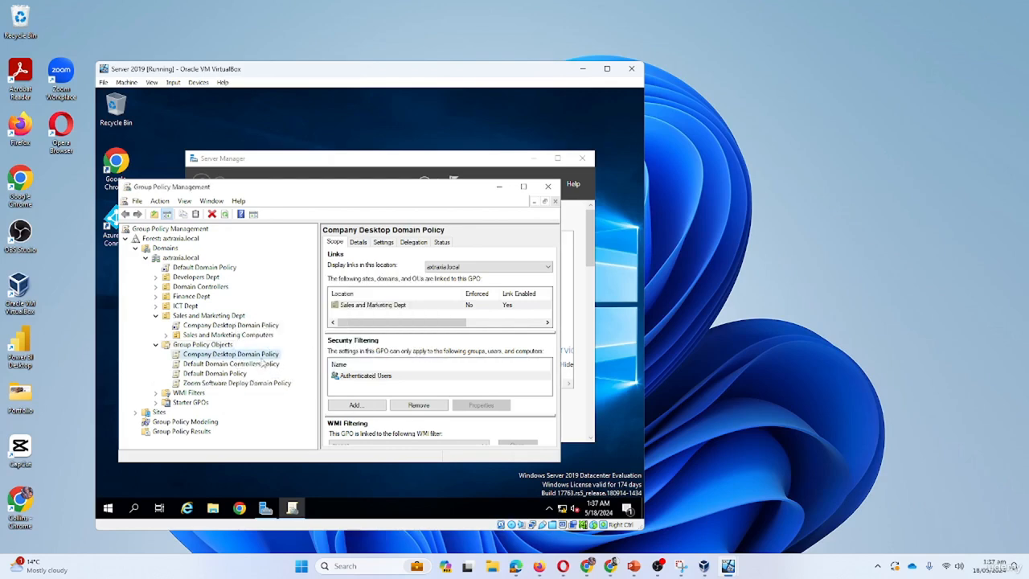
Step: Open Company Desktop Domain Policy for editing and expand Software Settings under the Computer Configuration policies
right_click(228, 353)
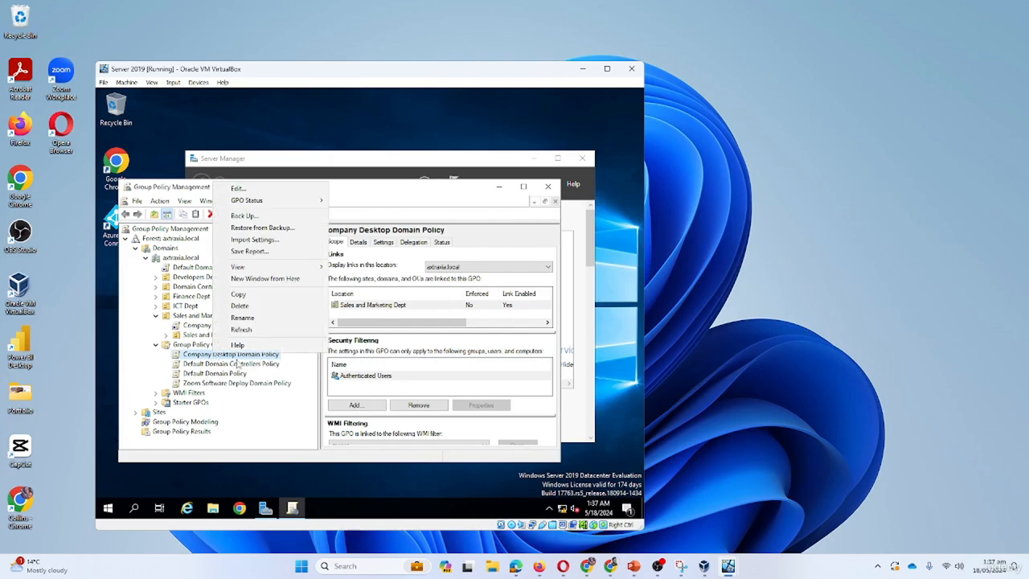
left_click(238, 188)
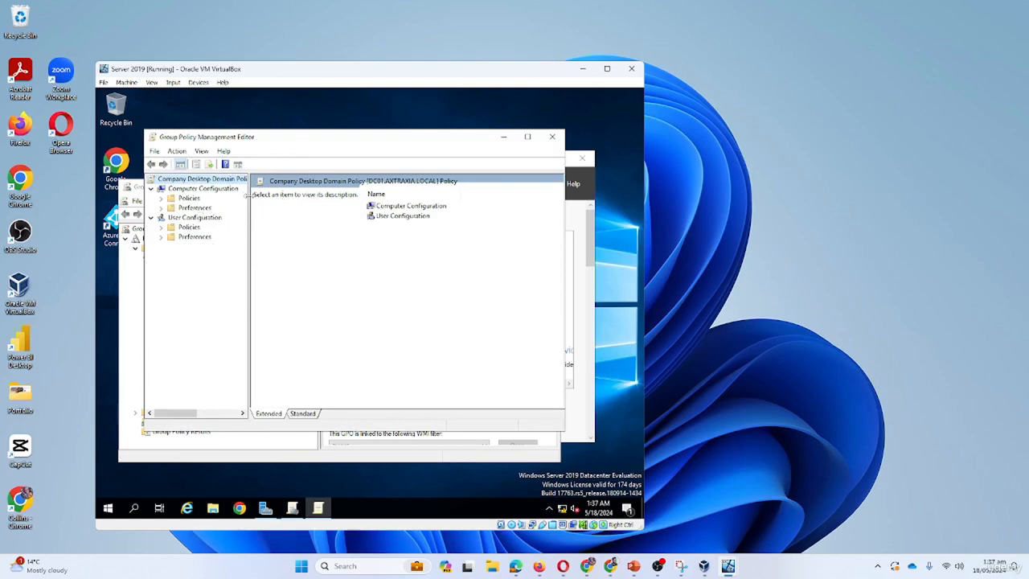
left_click_drag(244, 195, 294, 197)
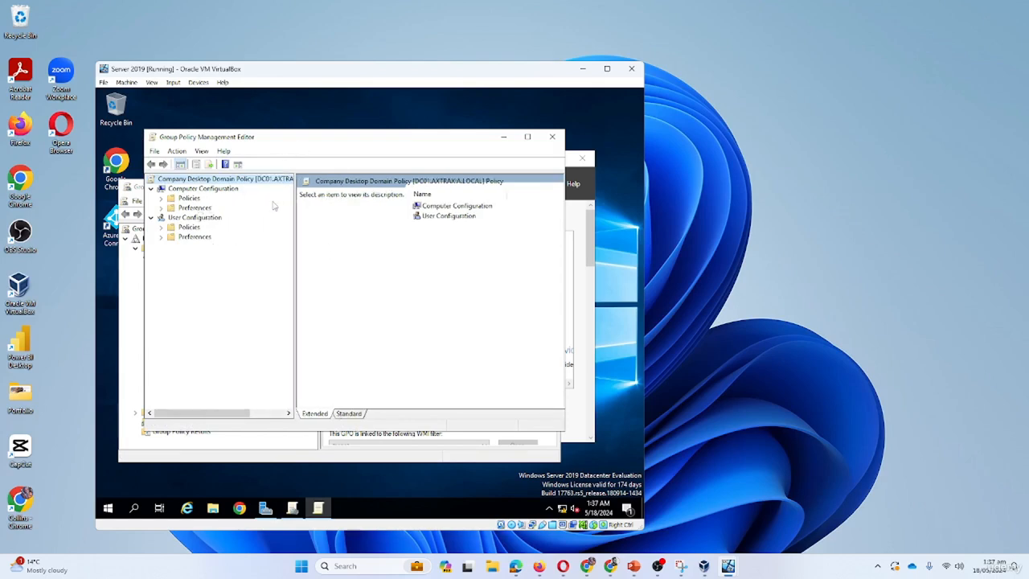
left_click(161, 199)
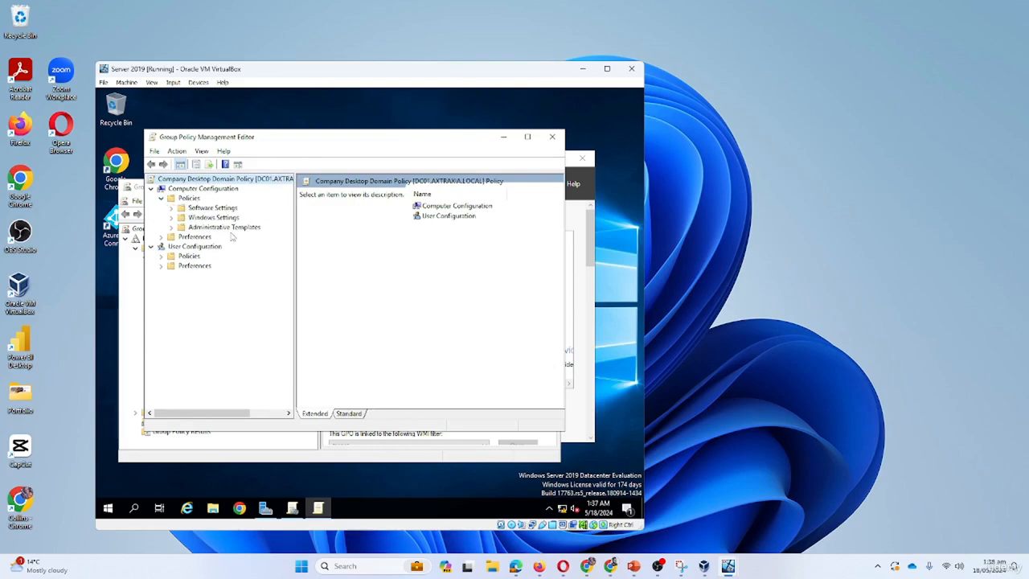
left_click(171, 208)
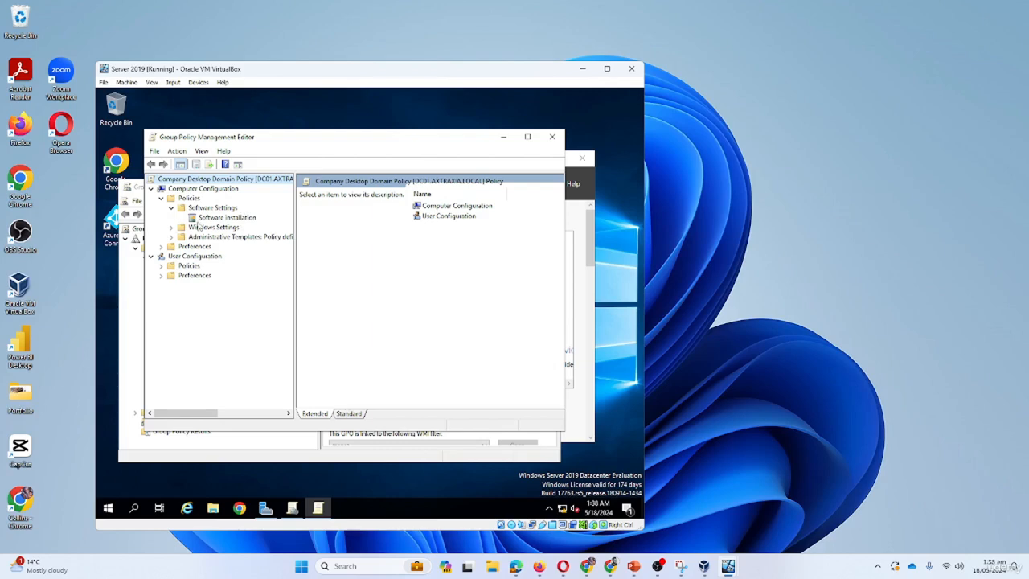
Step: Set the default package location of the computer Software installation node to \\DC01\CompanySoftware
right_click(226, 220)
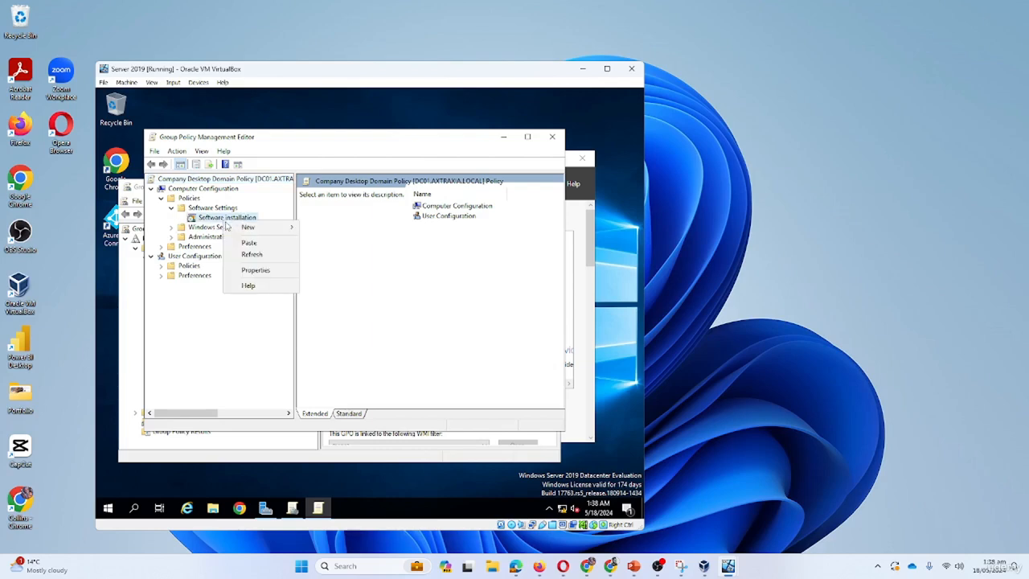
left_click(249, 270)
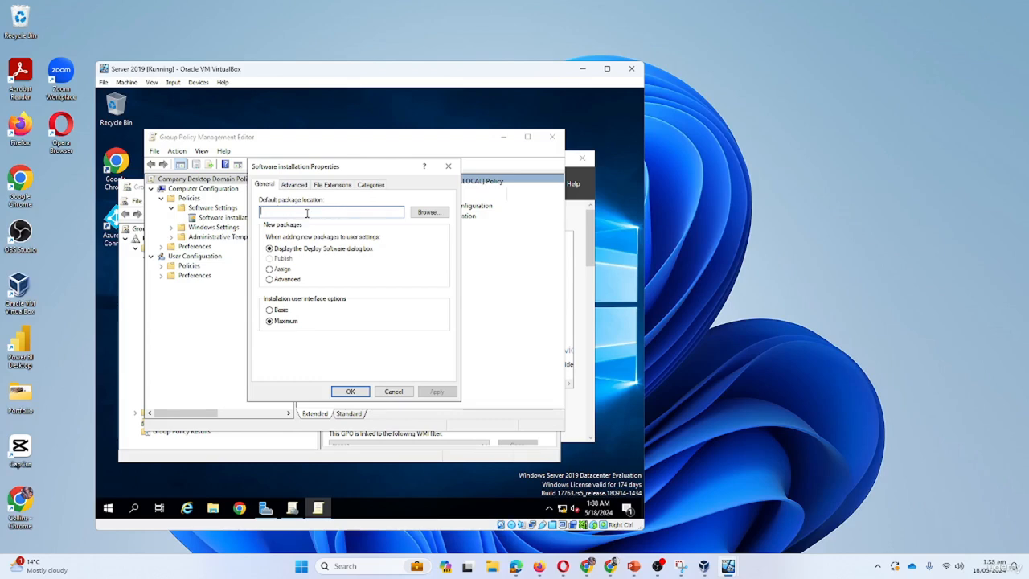
key("ctrl+v")
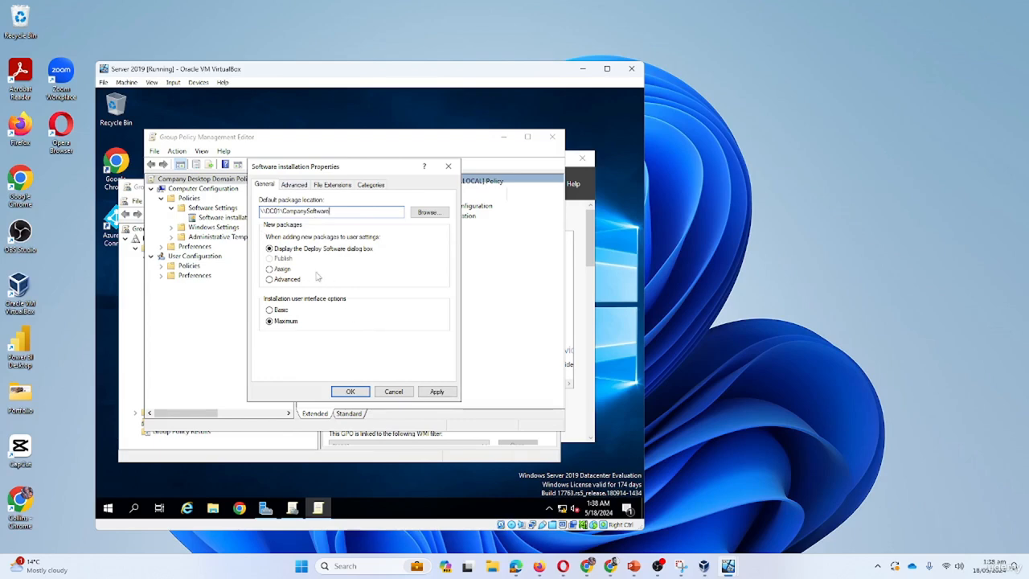
left_click(436, 392)
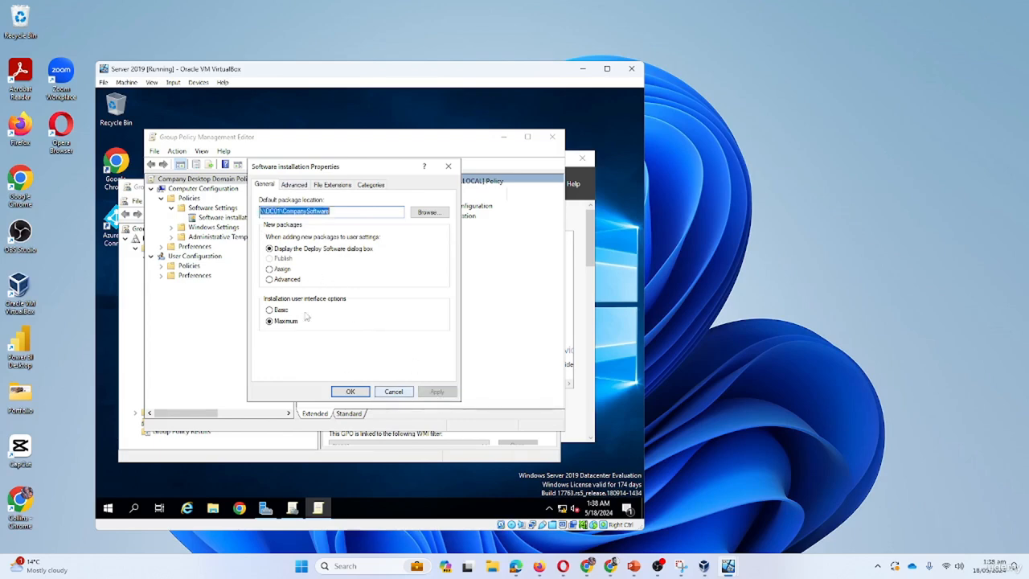
left_click(354, 393)
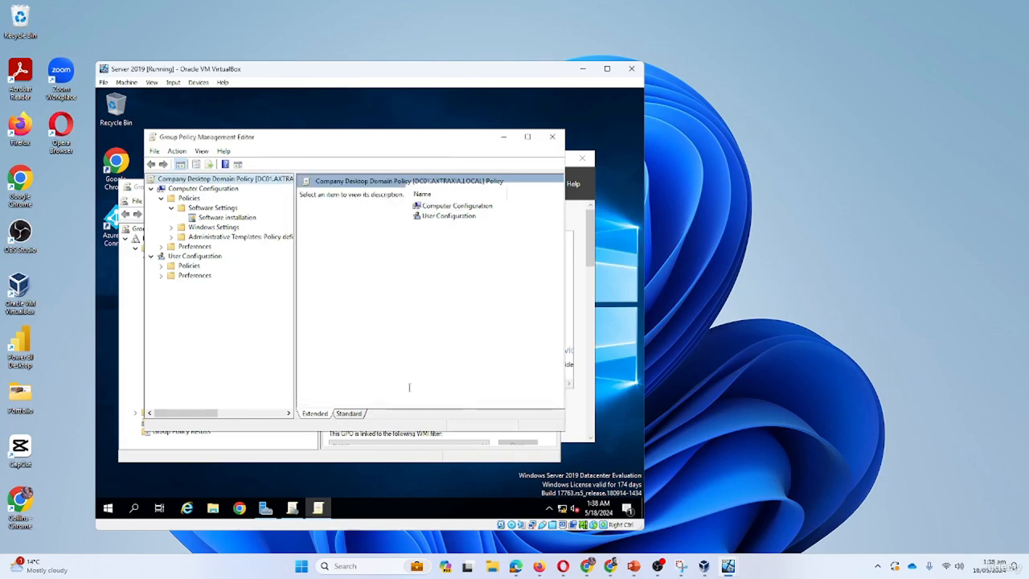
Step: Add ZoomInstallerFull from the CompanySoftware share as a new Assigned software installation package and close the policy editor
right_click(231, 218)
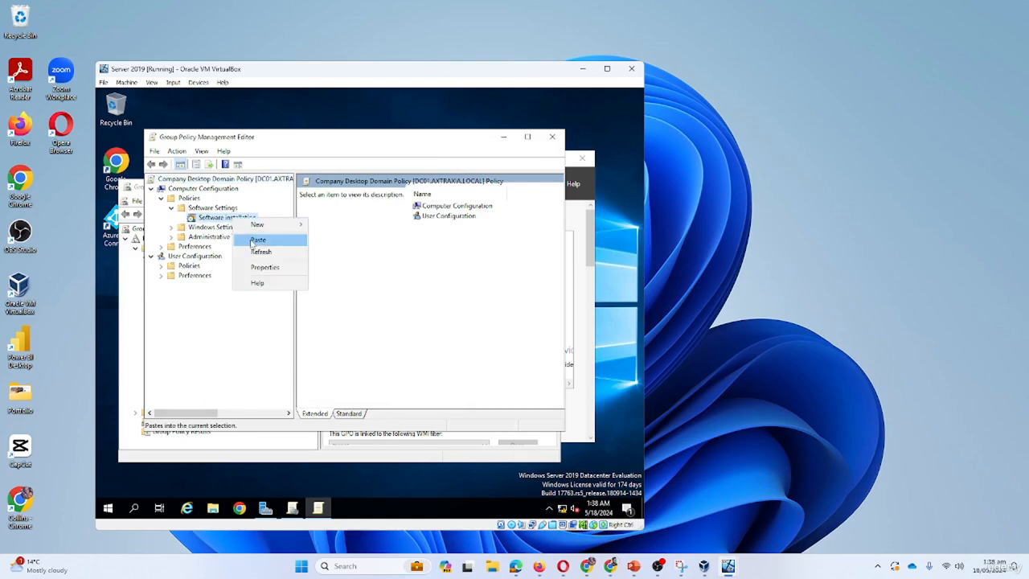
mouse_move(259, 225)
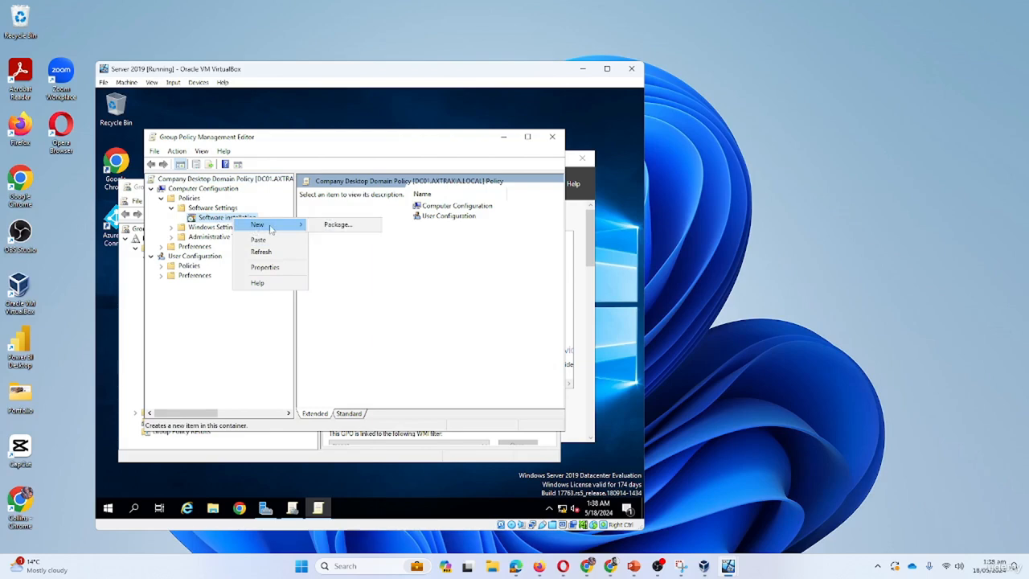
left_click(335, 225)
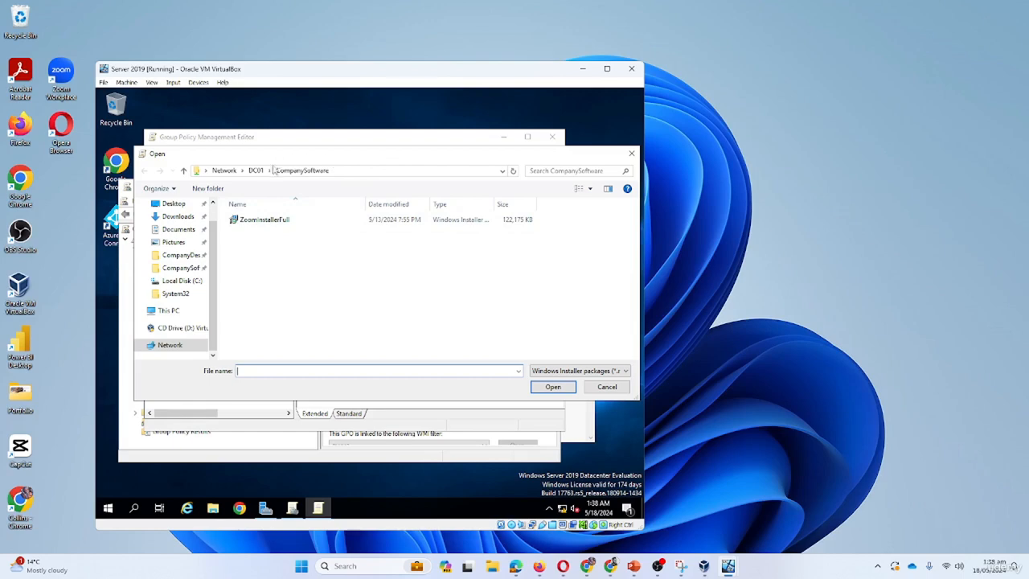
left_click(266, 224)
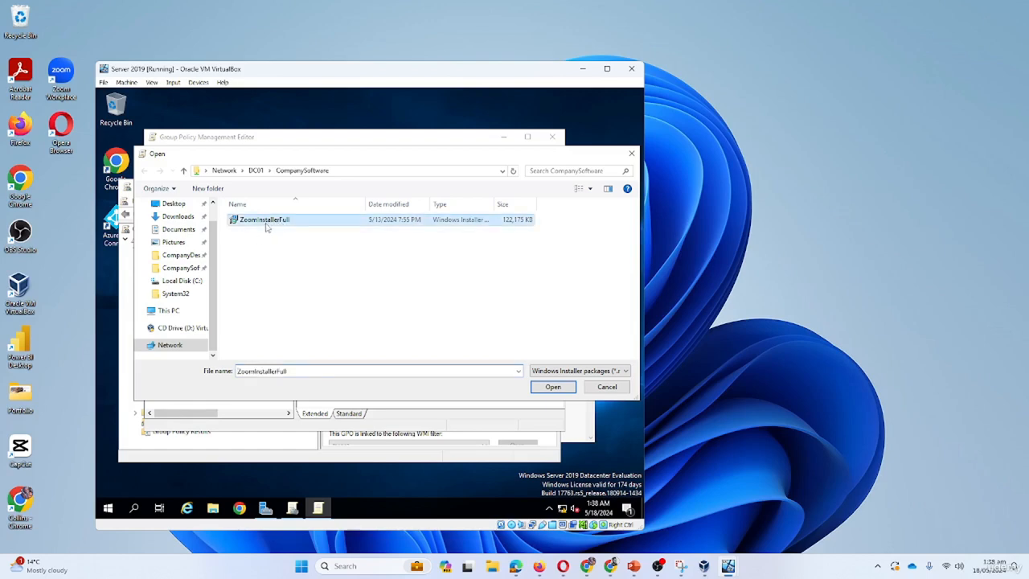
left_click(553, 388)
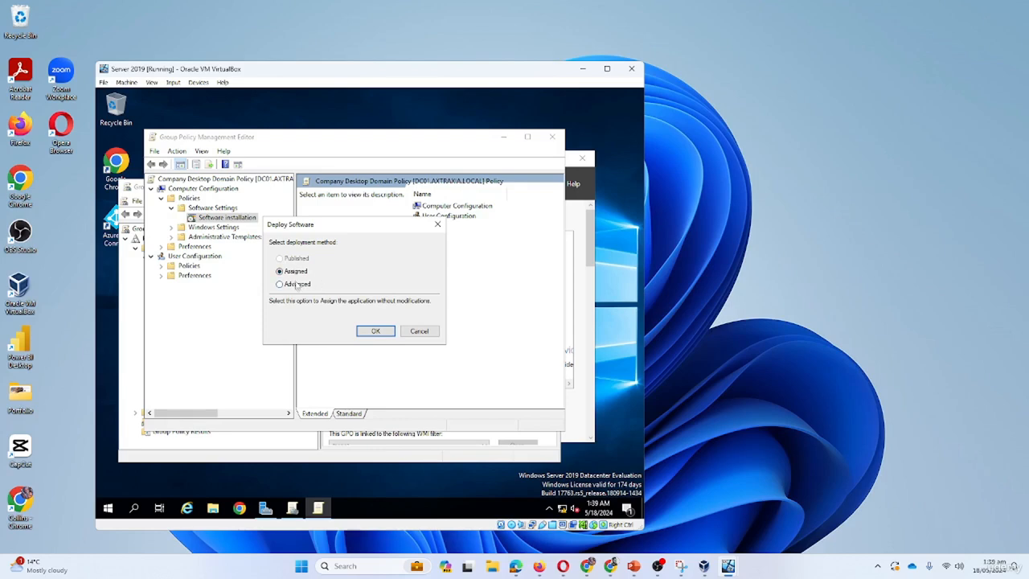
left_click(383, 331)
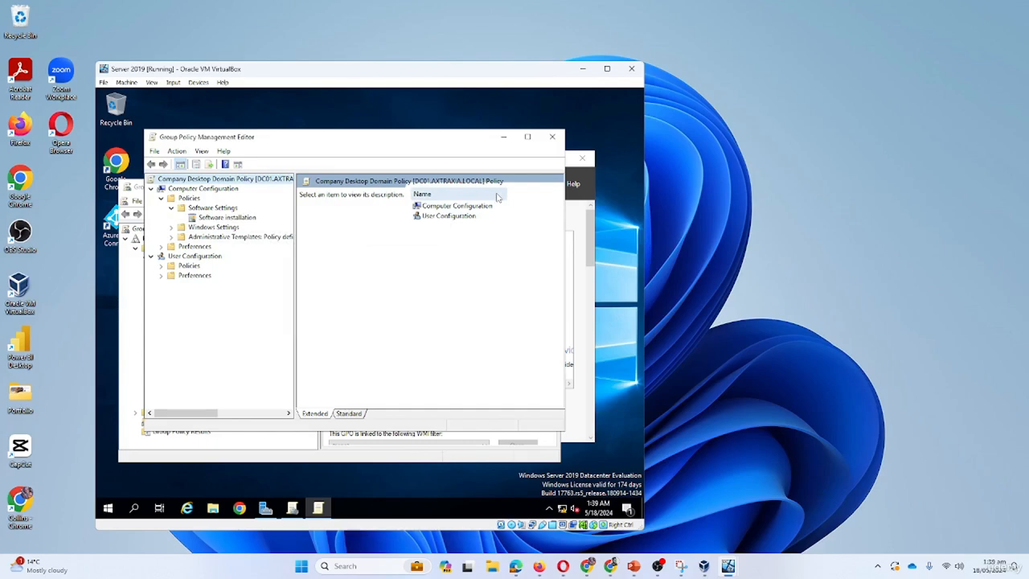
left_click(551, 136)
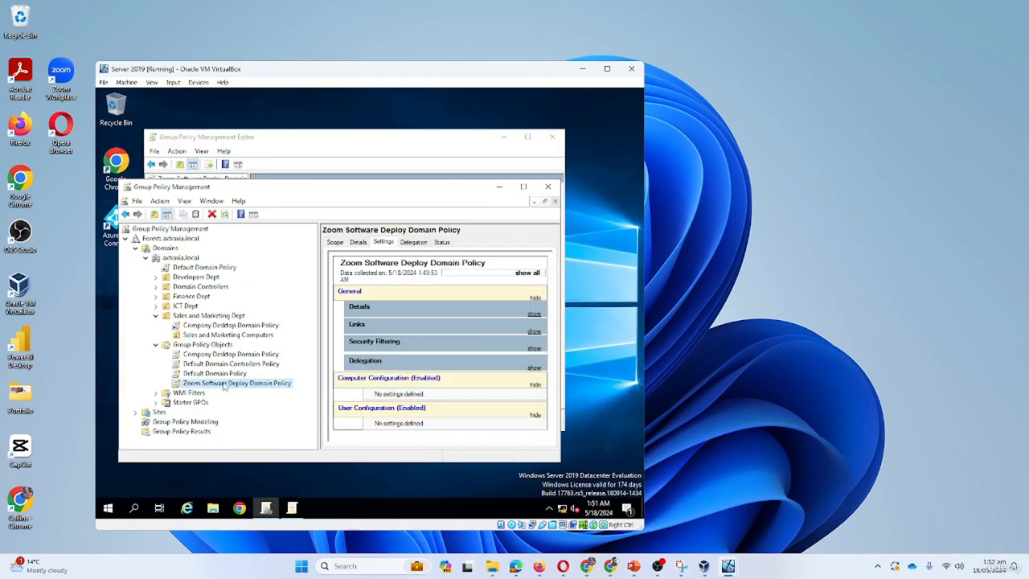
Step: Link the existing Zoom Software Deploy Domain Policy to the Sales and Marketing Computers unit and close Group Policy Management
right_click(232, 382)
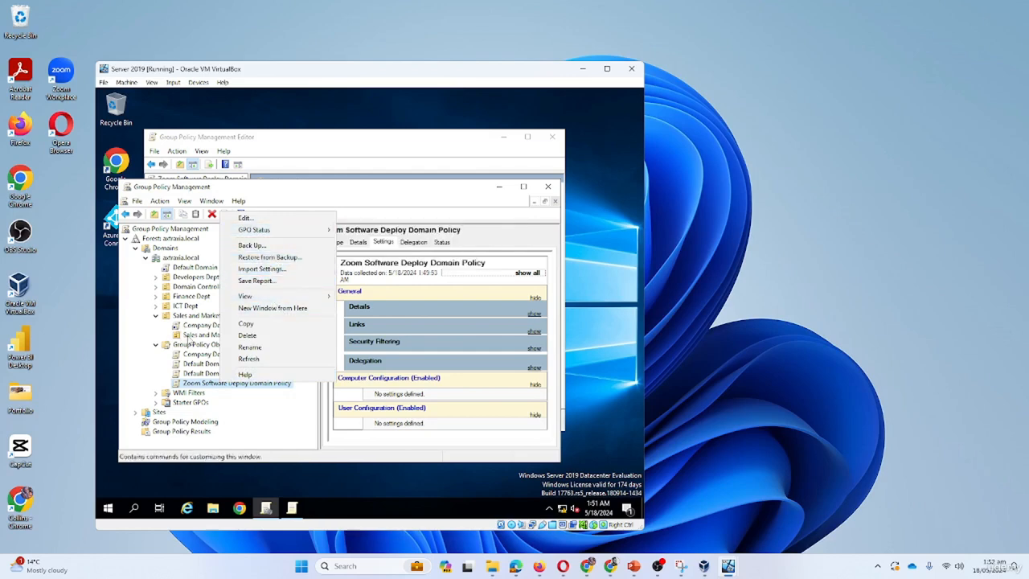
left_click(188, 336)
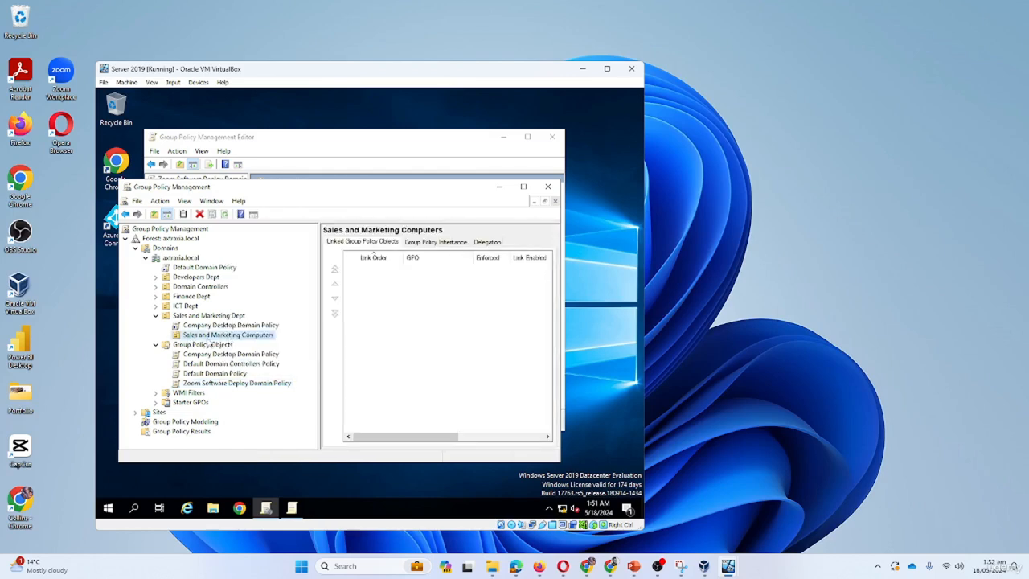
right_click(209, 337)
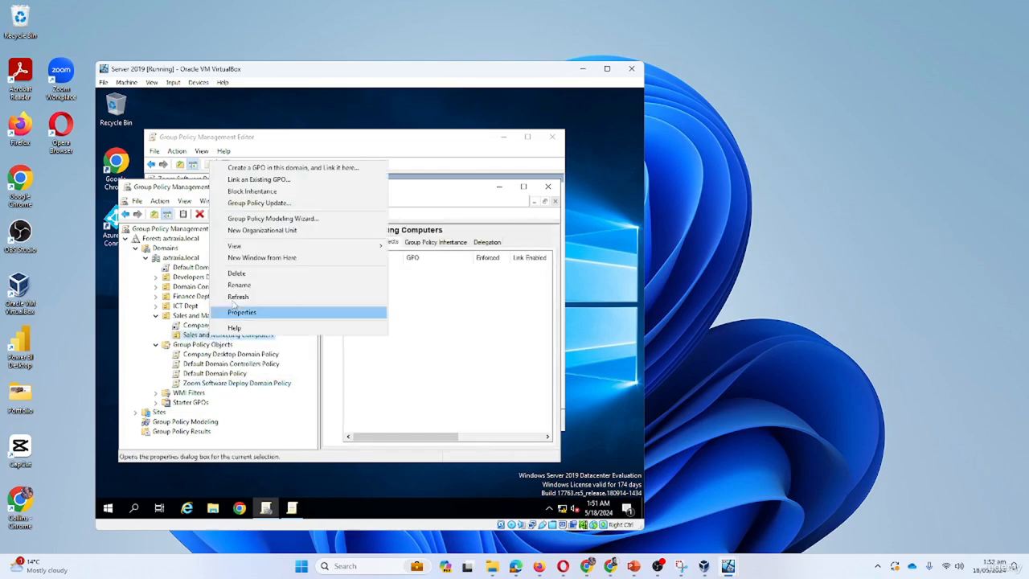
left_click(251, 180)
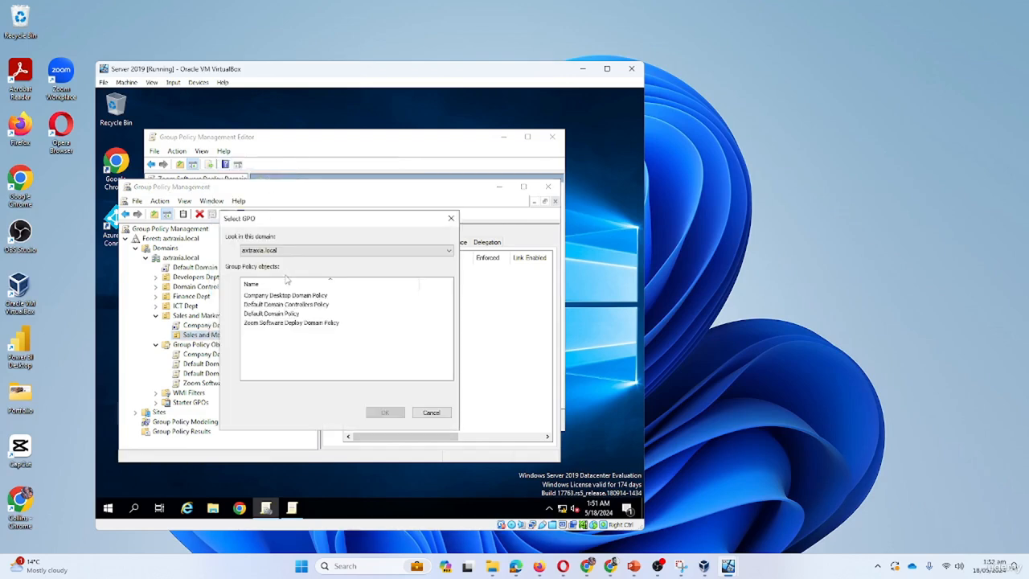
left_click(280, 323)
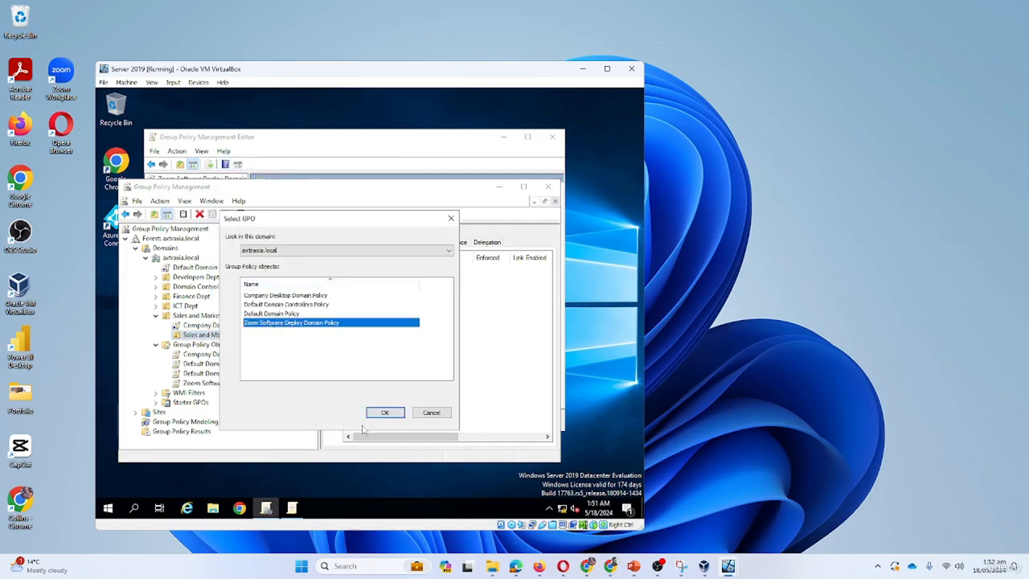
left_click(384, 412)
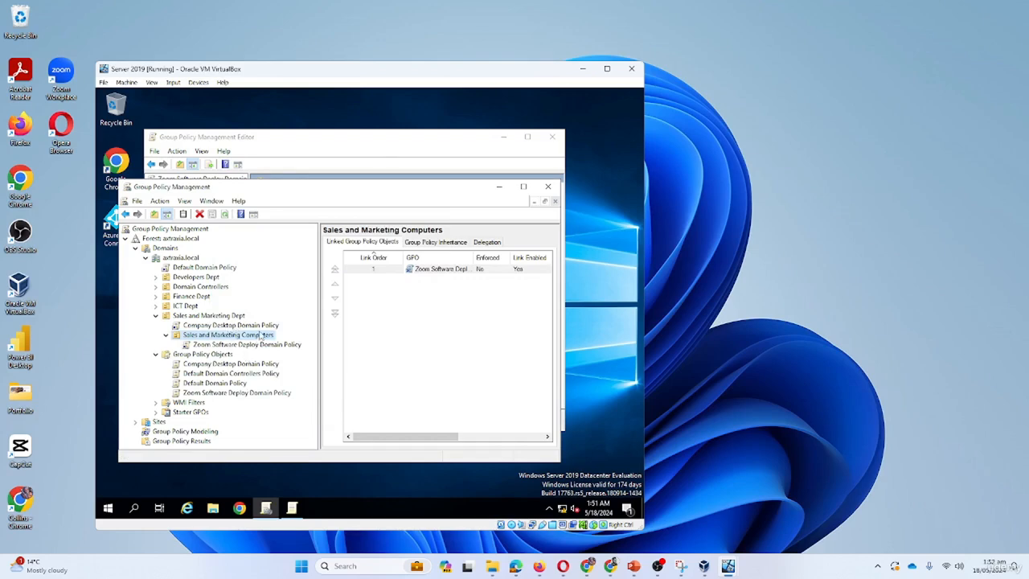
left_click(548, 188)
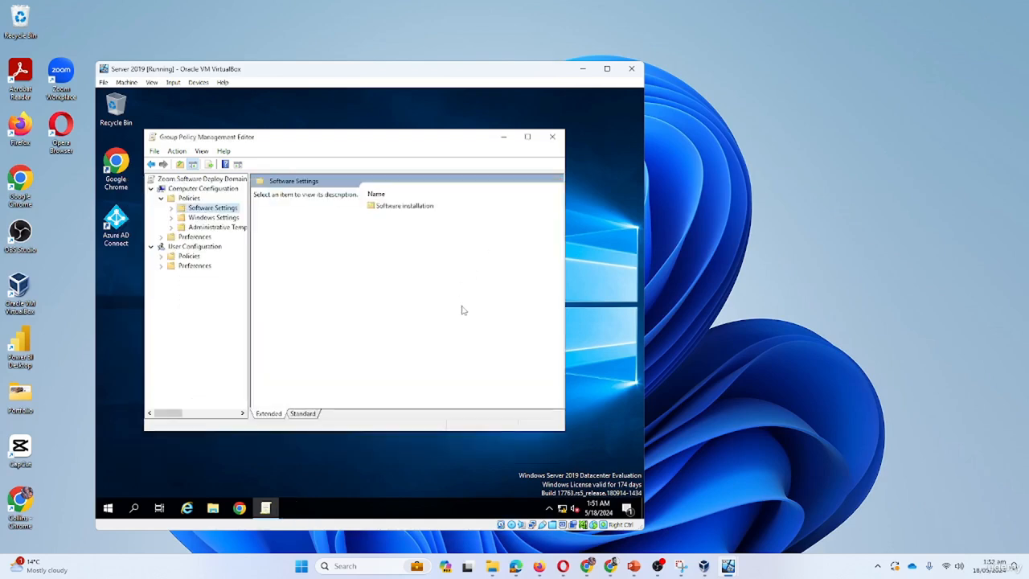
Step: Switch to the Windows 11 Workstation virtual machine and search its apps for zoom
mouse_move(708, 564)
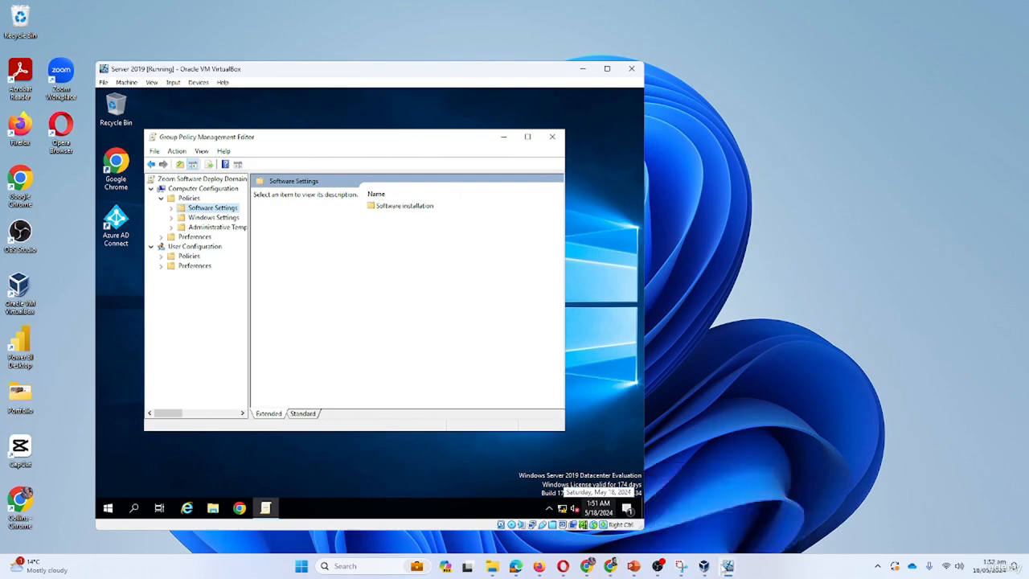
left_click(706, 521)
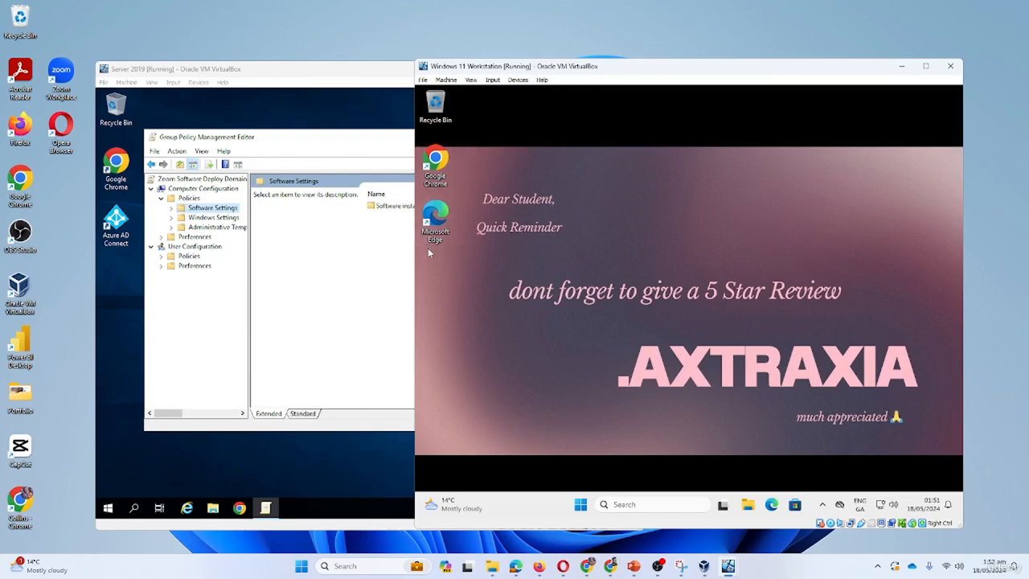
left_click(627, 504)
type("zoom")
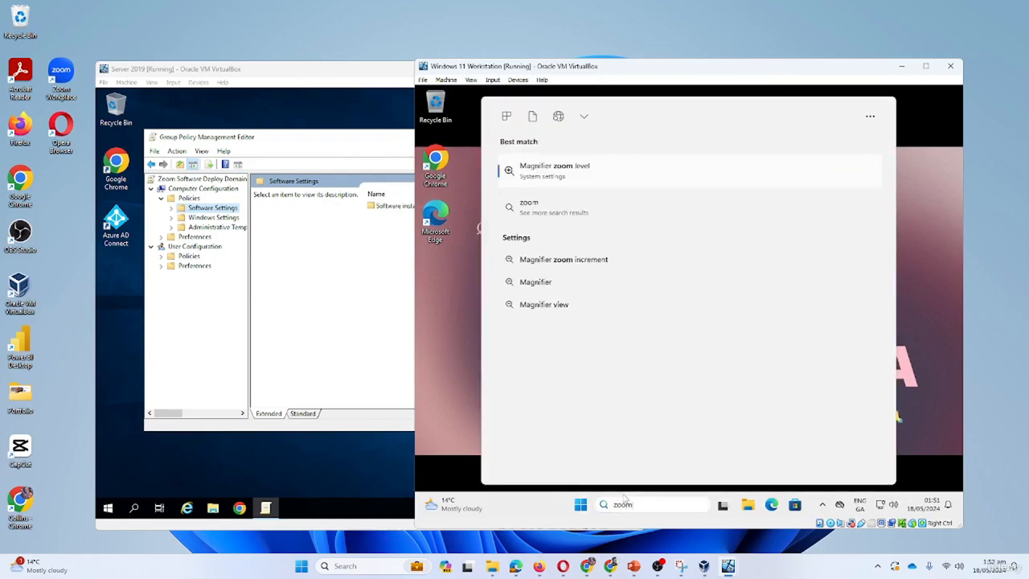
left_click(580, 504)
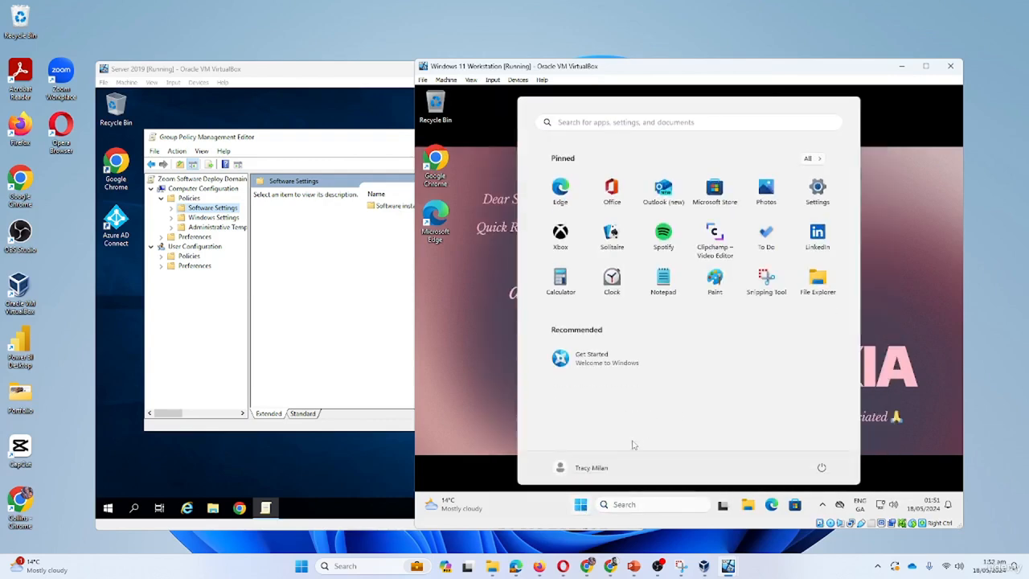
Step: Open Programs and Features through Control Panel on the workstation, check the installed programs for Zoom, and close the window
left_click(616, 502)
type("comntr")
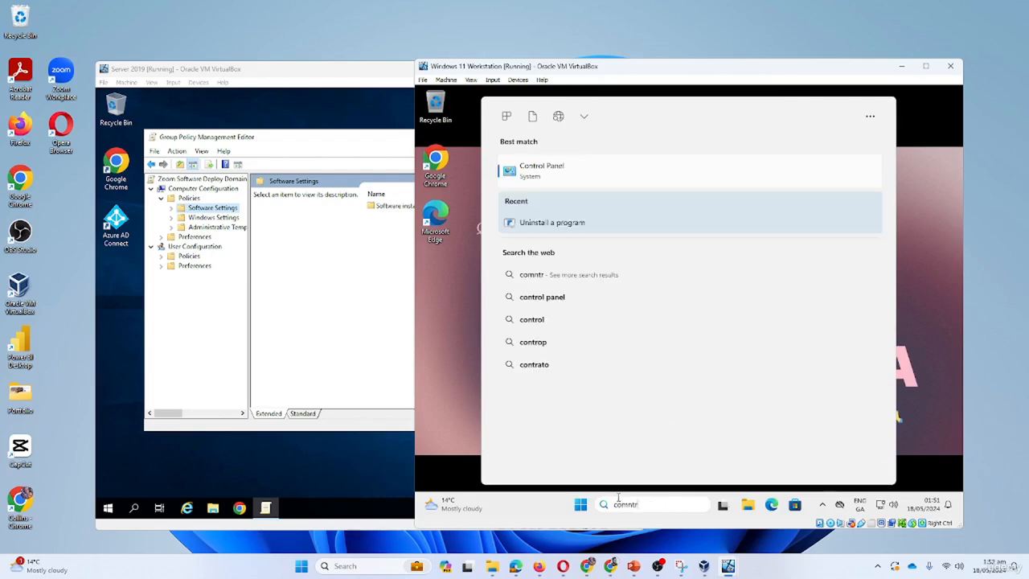
key("BackSpace")
key("BackSpace")
key("BackSpace")
key("BackSpace")
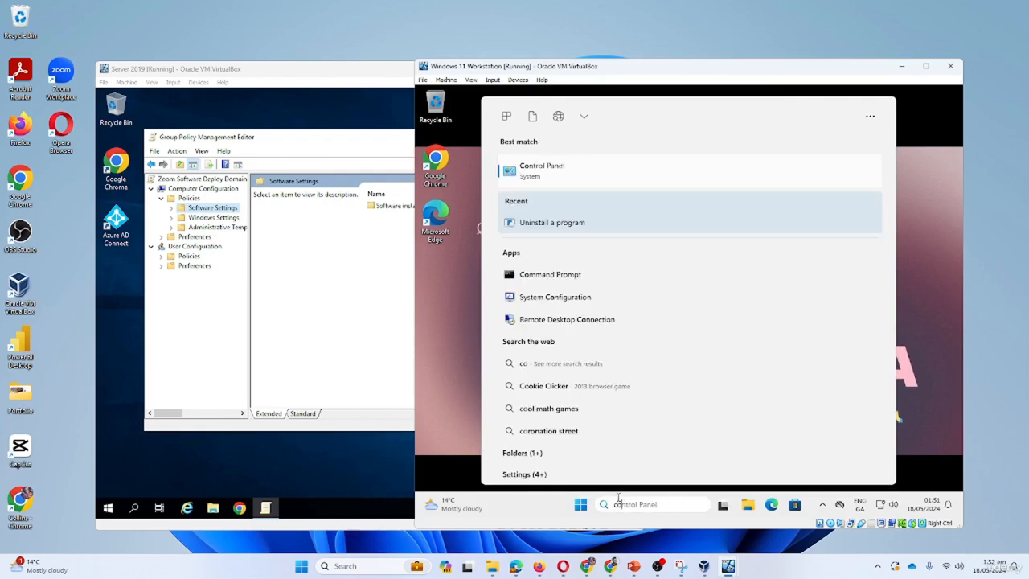
key("Tab")
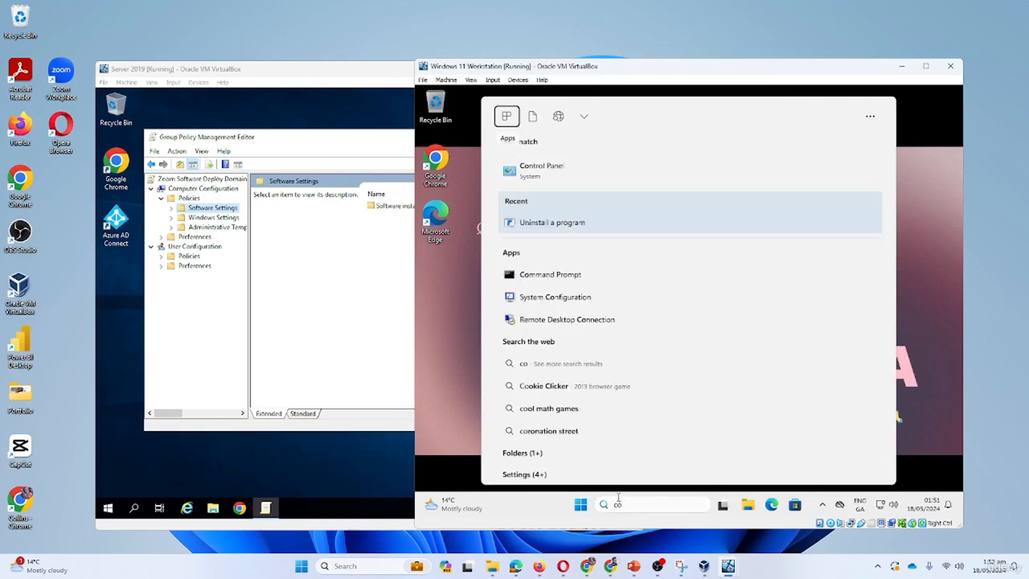
left_click(549, 169)
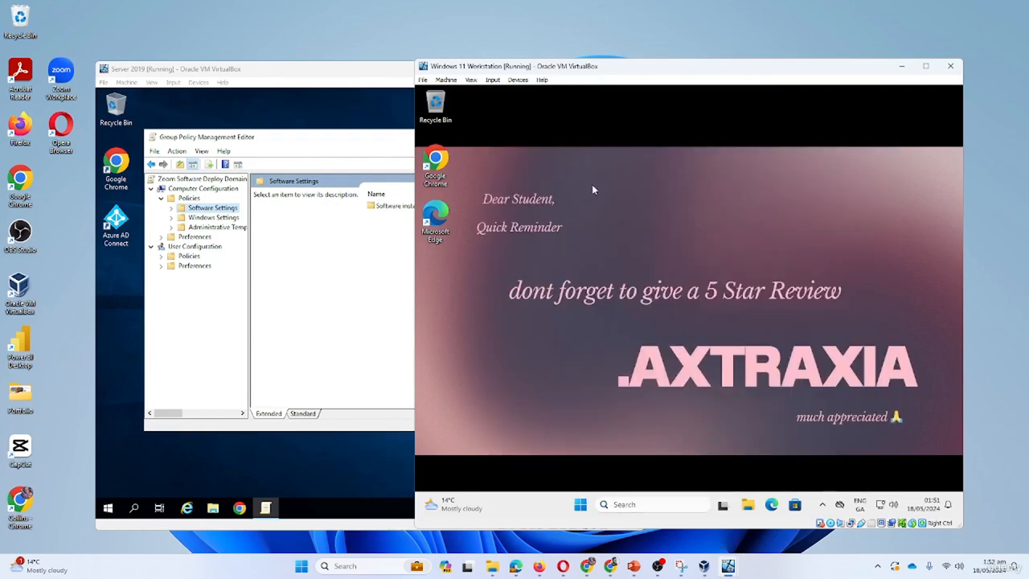
left_click(599, 345)
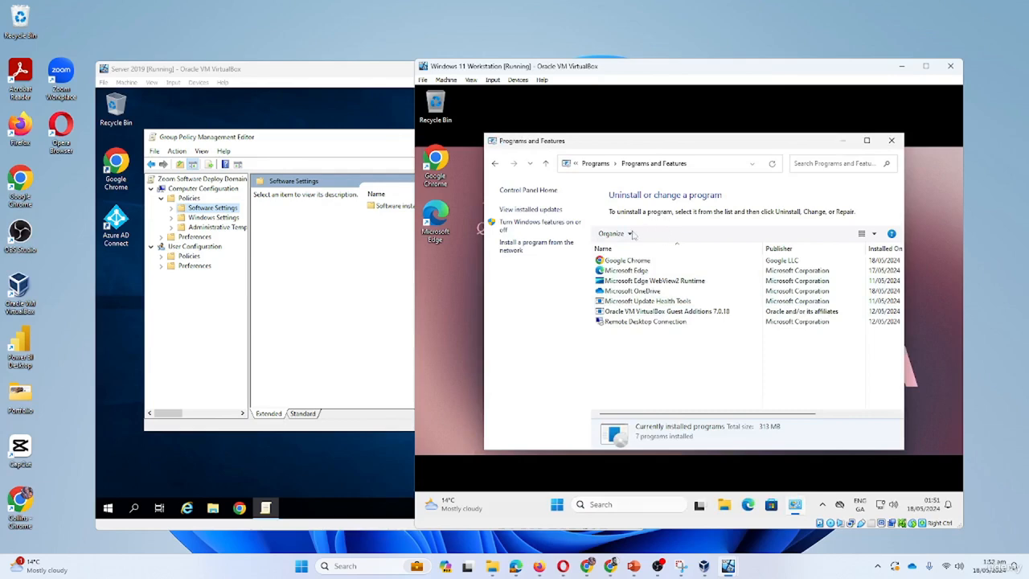
left_click(893, 142)
Step: Open Command Prompt on the workstation and force a Group Policy update with gpupdate /force
left_click(635, 504)
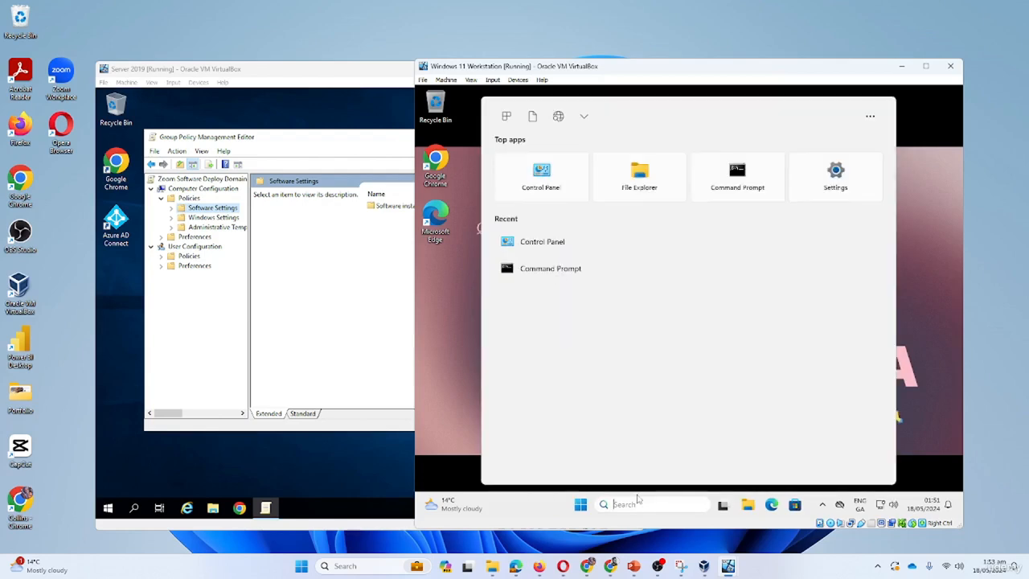
type("cmd")
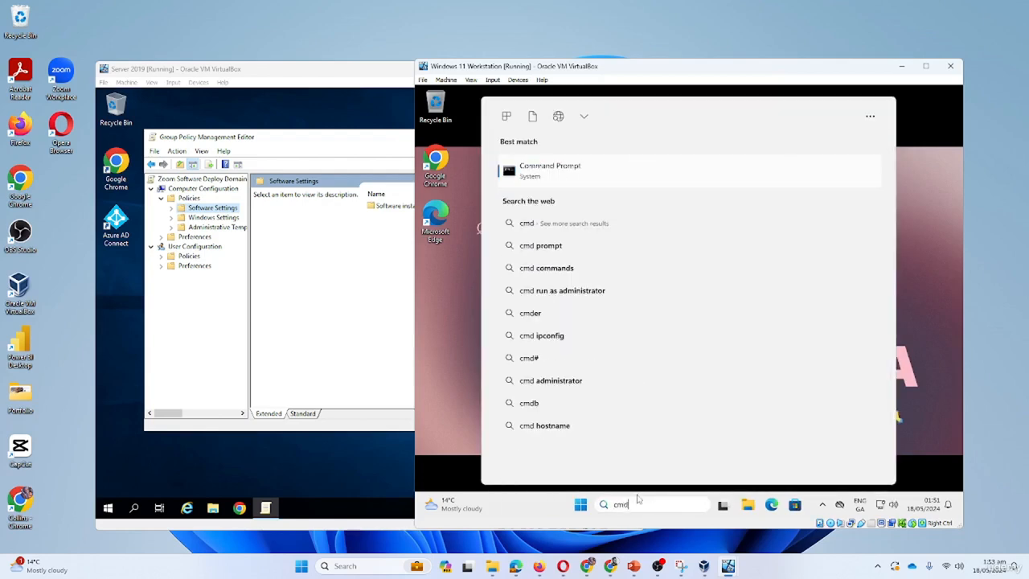
left_click(540, 177)
left_click(551, 154)
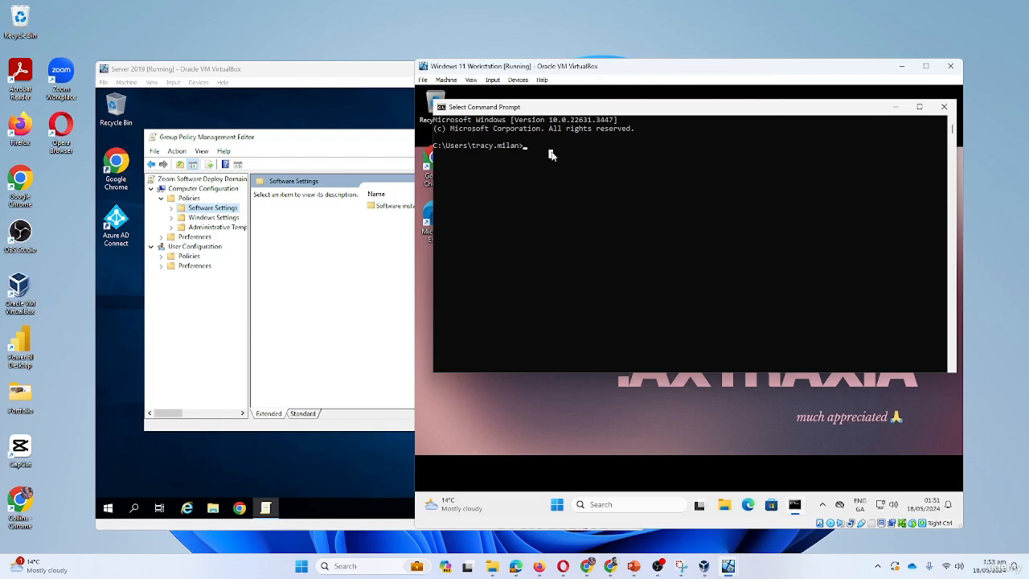
type("gpupdate /force")
key("Return")
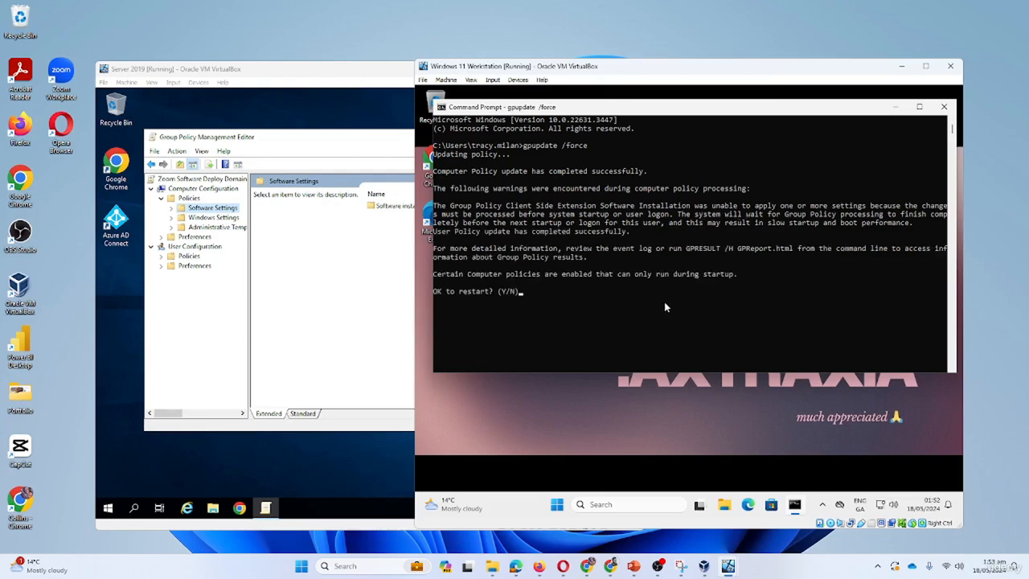
Step: Agree to the restart requested by the policy update, dismiss the sign-out notice and restart the Windows 11 workstation
left_click(535, 294)
type("y")
key("Return")
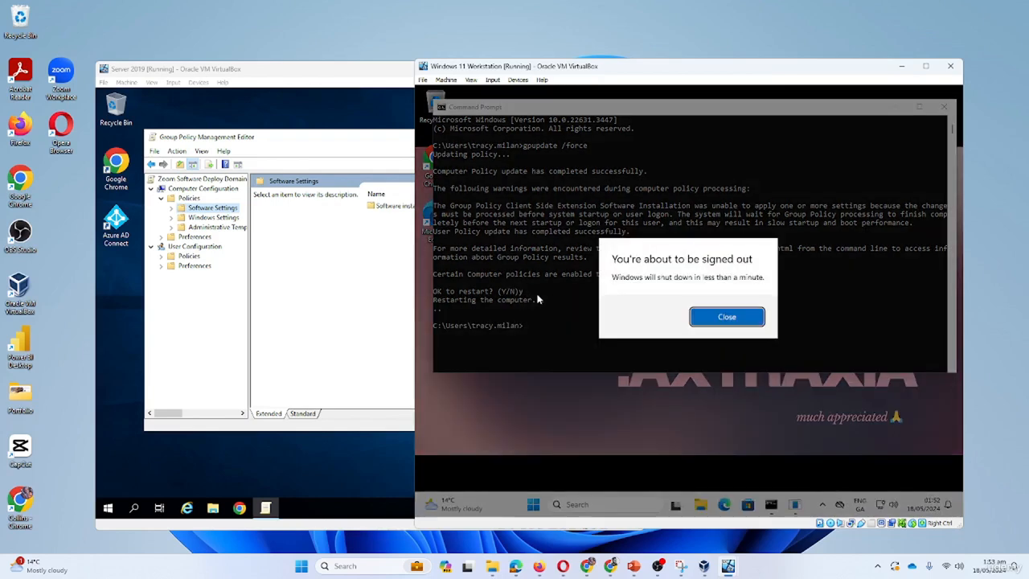
left_click(720, 320)
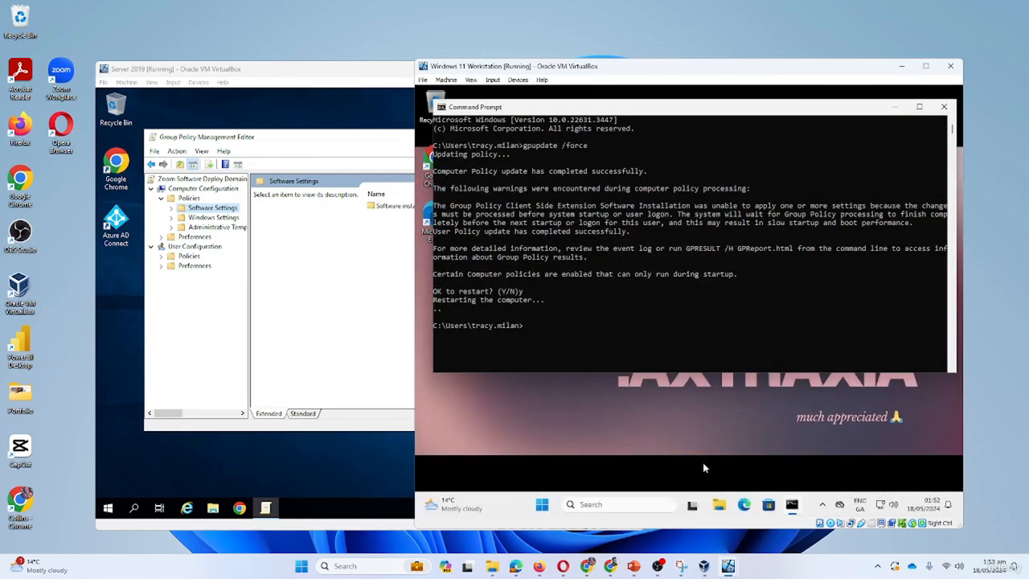
left_click(557, 504)
left_click(820, 467)
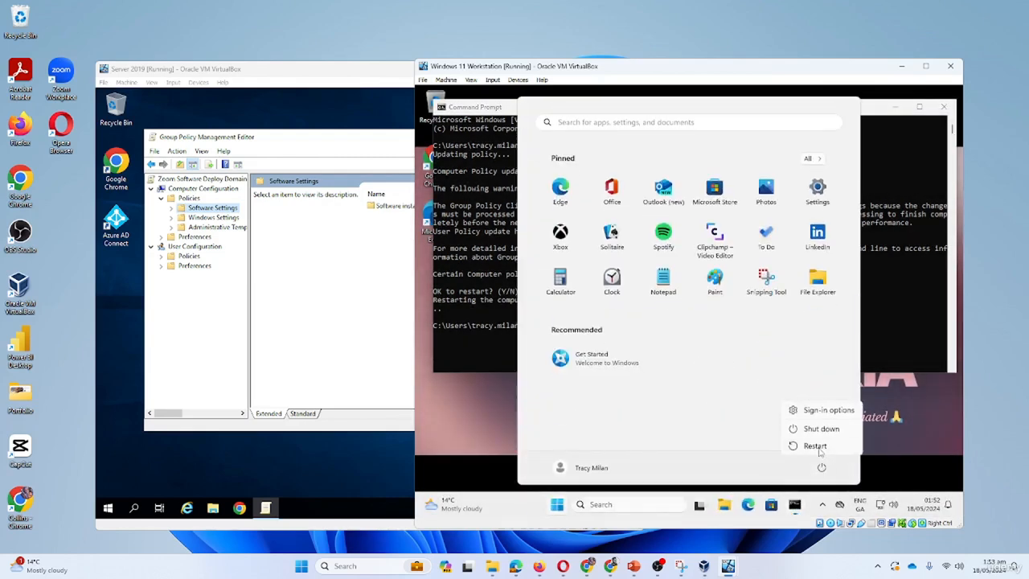
left_click(810, 448)
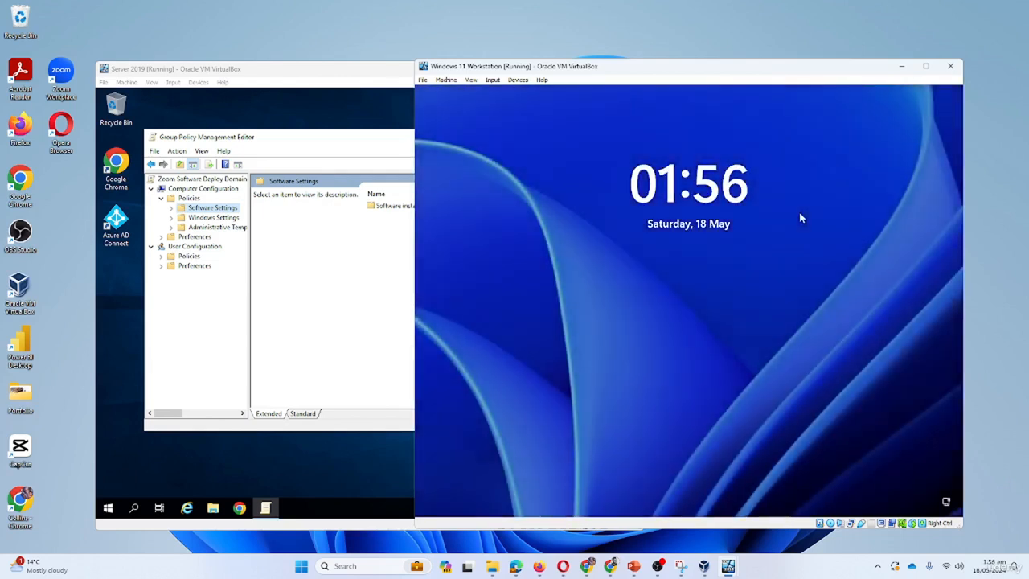
Step: Sign in to the workstation with the account password and launch Zoom Workplace from the desktop
left_click(713, 284)
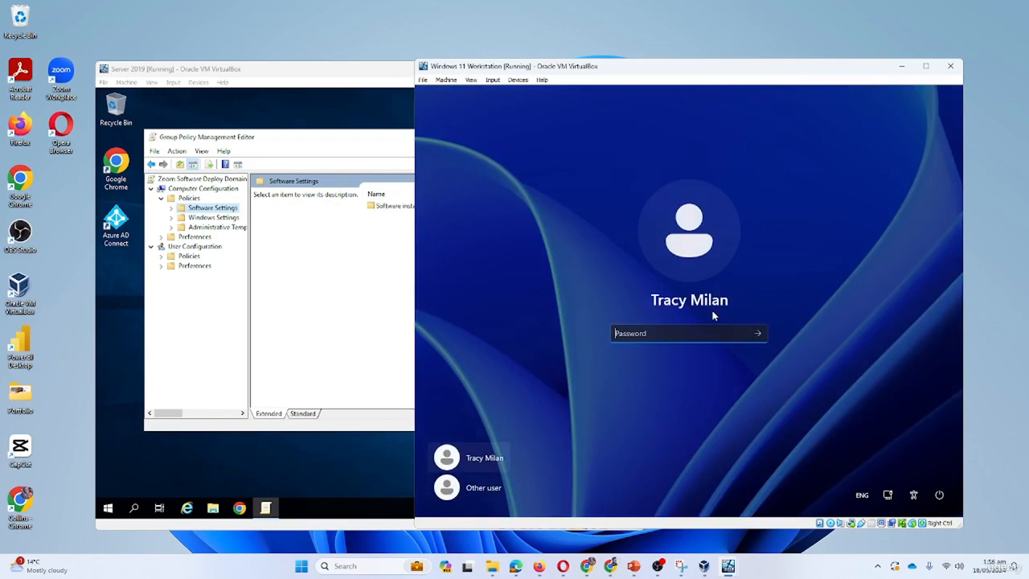
type("********")
key("Return")
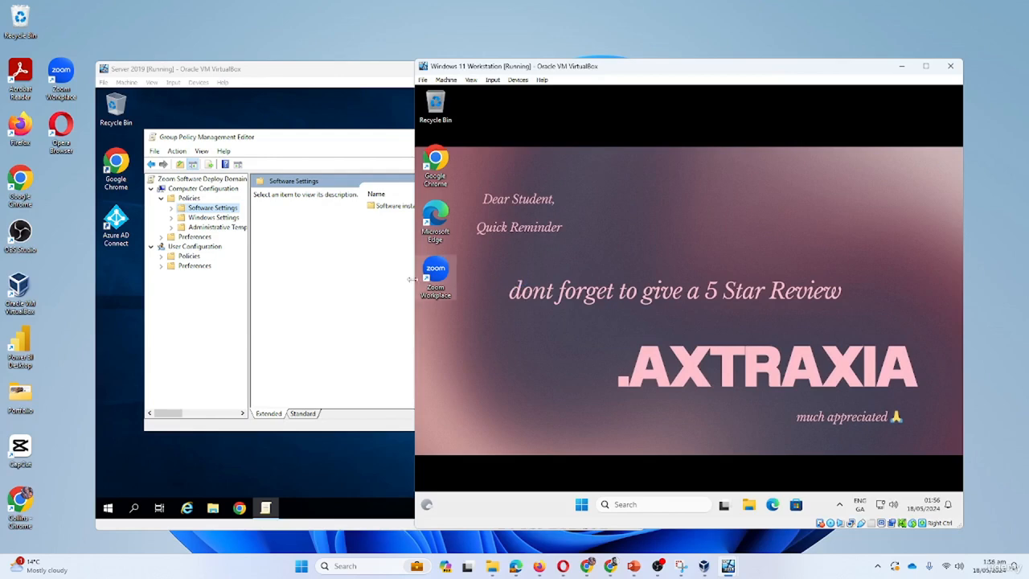
double_click(450, 283)
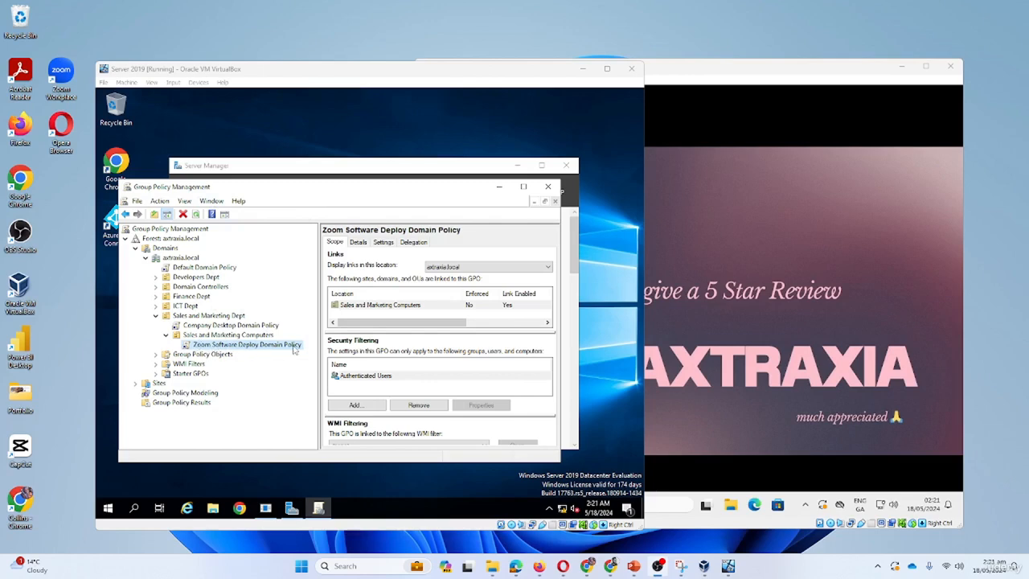
Step: Edit the Zoom Software Deploy Domain Policy on the server and display its computer Software installation packages
right_click(240, 344)
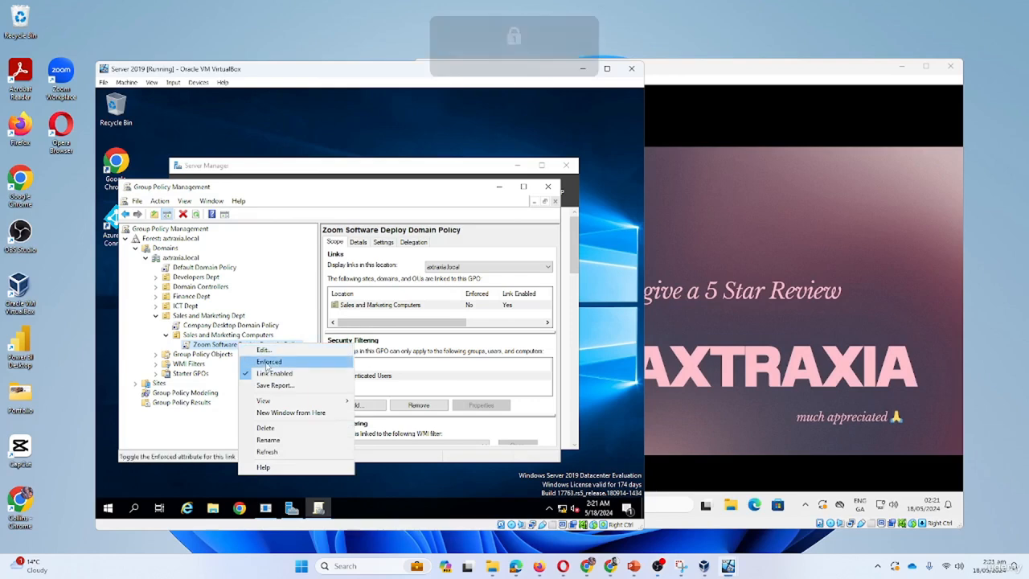
left_click(264, 349)
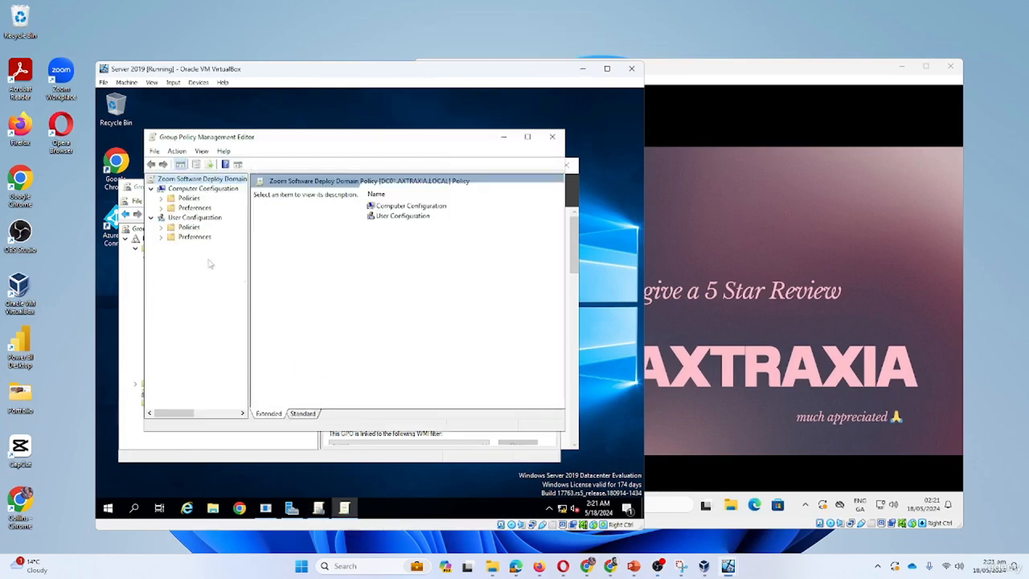
left_click(161, 199)
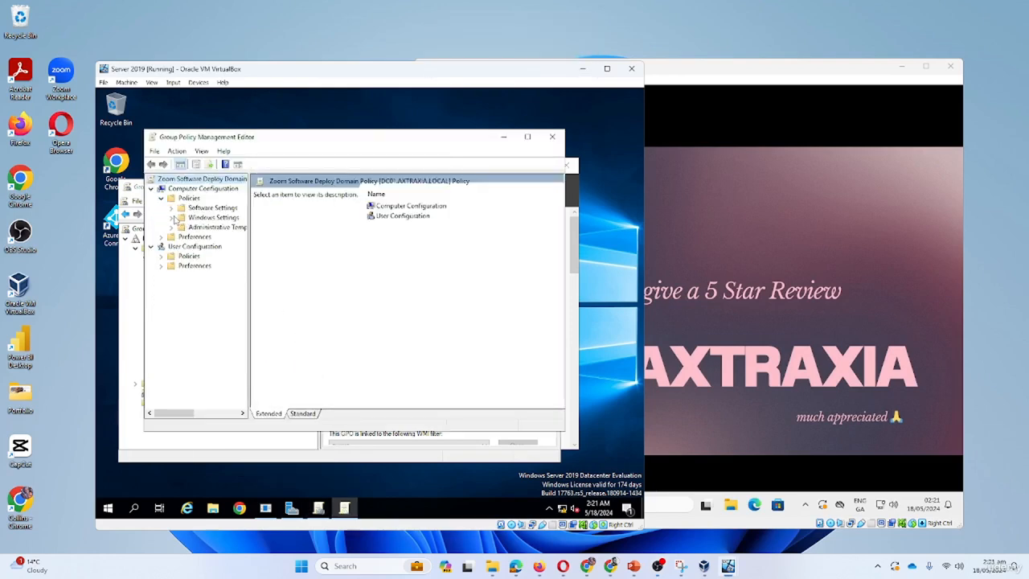
left_click(171, 208)
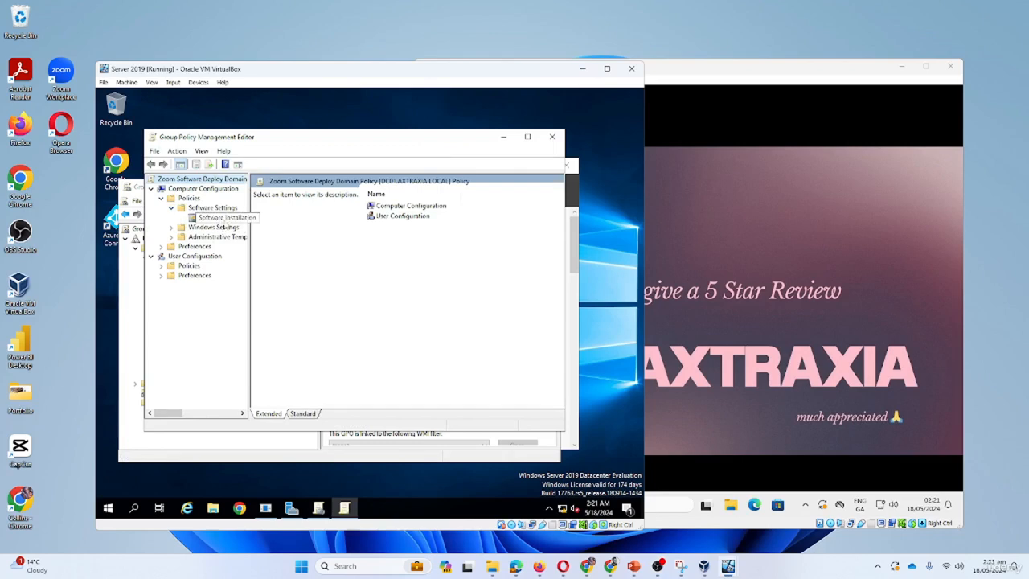
left_click(225, 219)
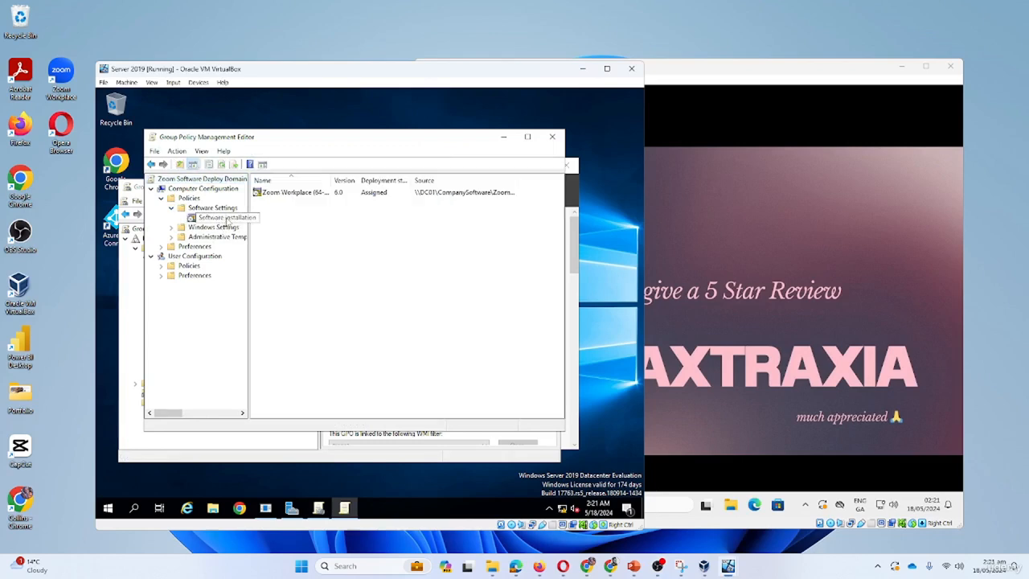
Step: Remove the Zoom Workplace package with the option to immediately uninstall the software from users and computers
right_click(313, 193)
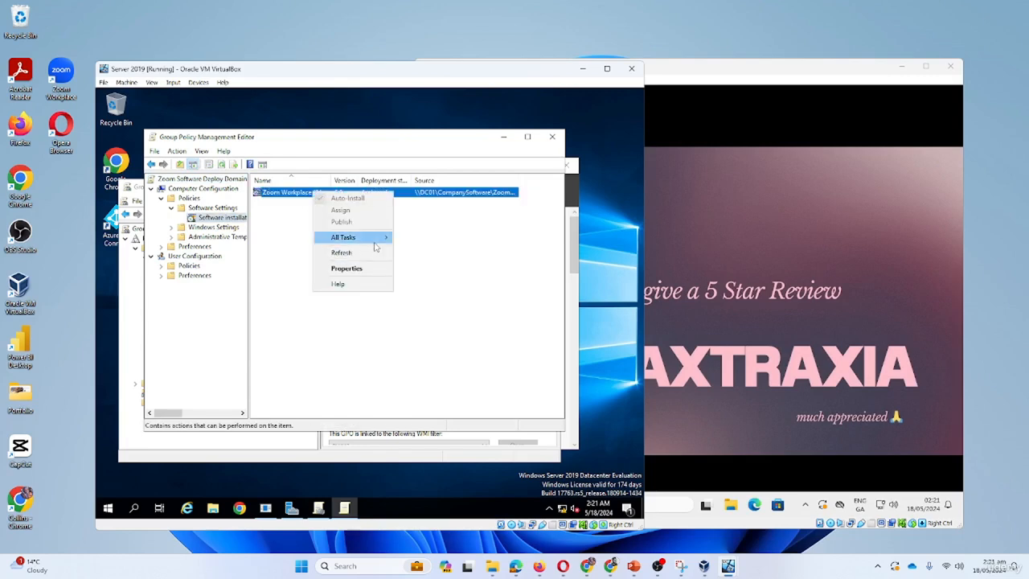
mouse_move(380, 243)
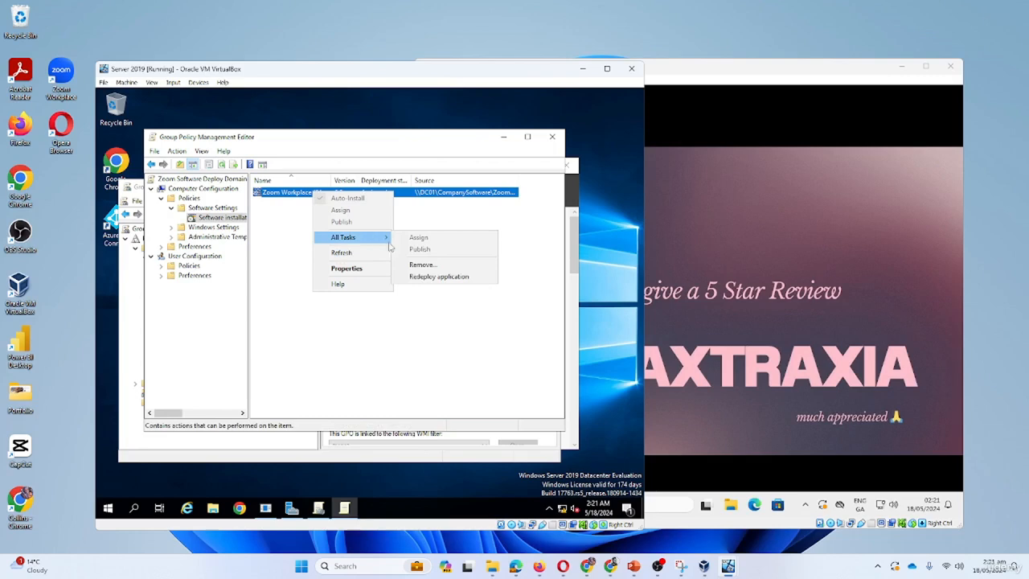
left_click(412, 266)
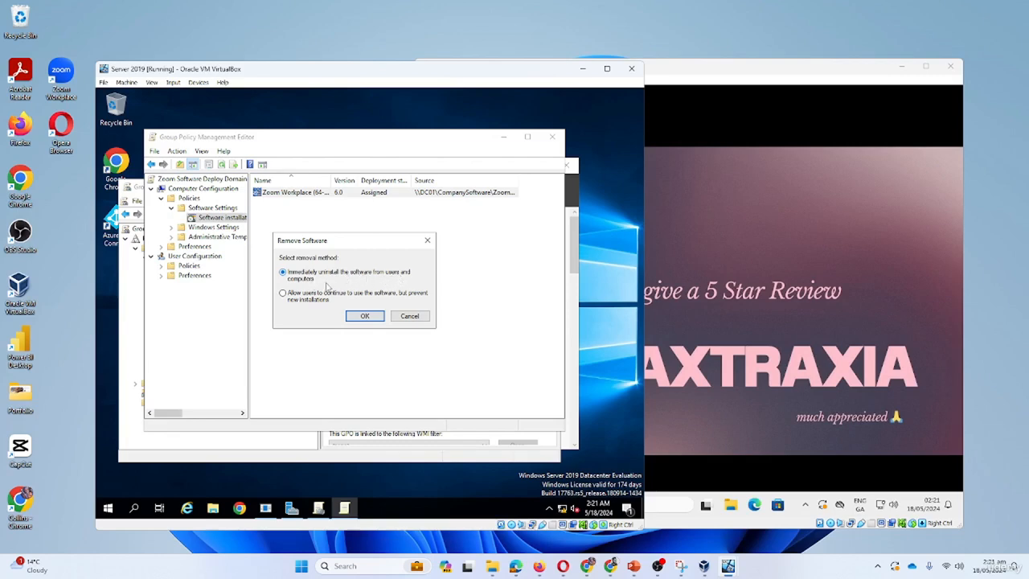
left_click(362, 321)
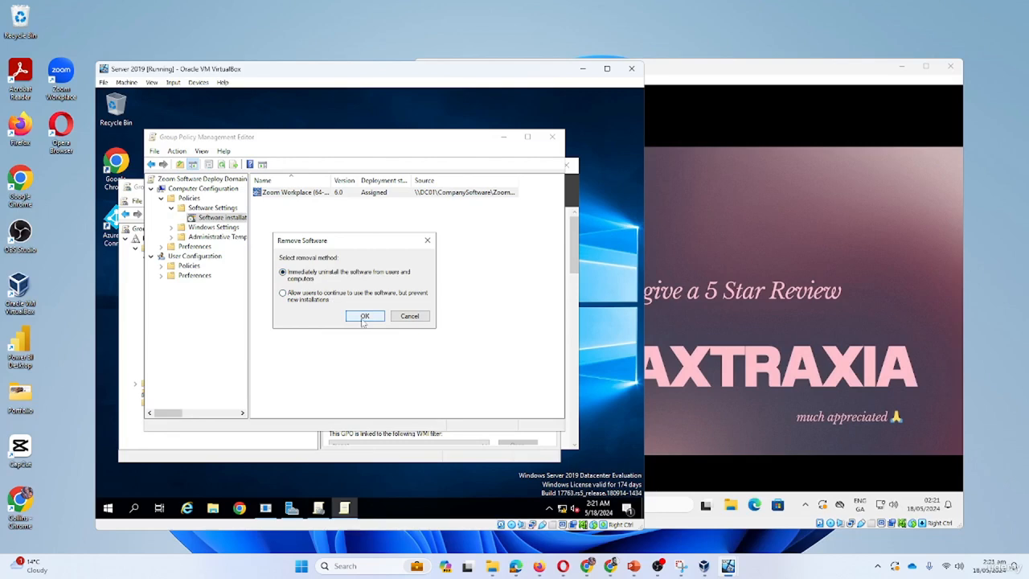